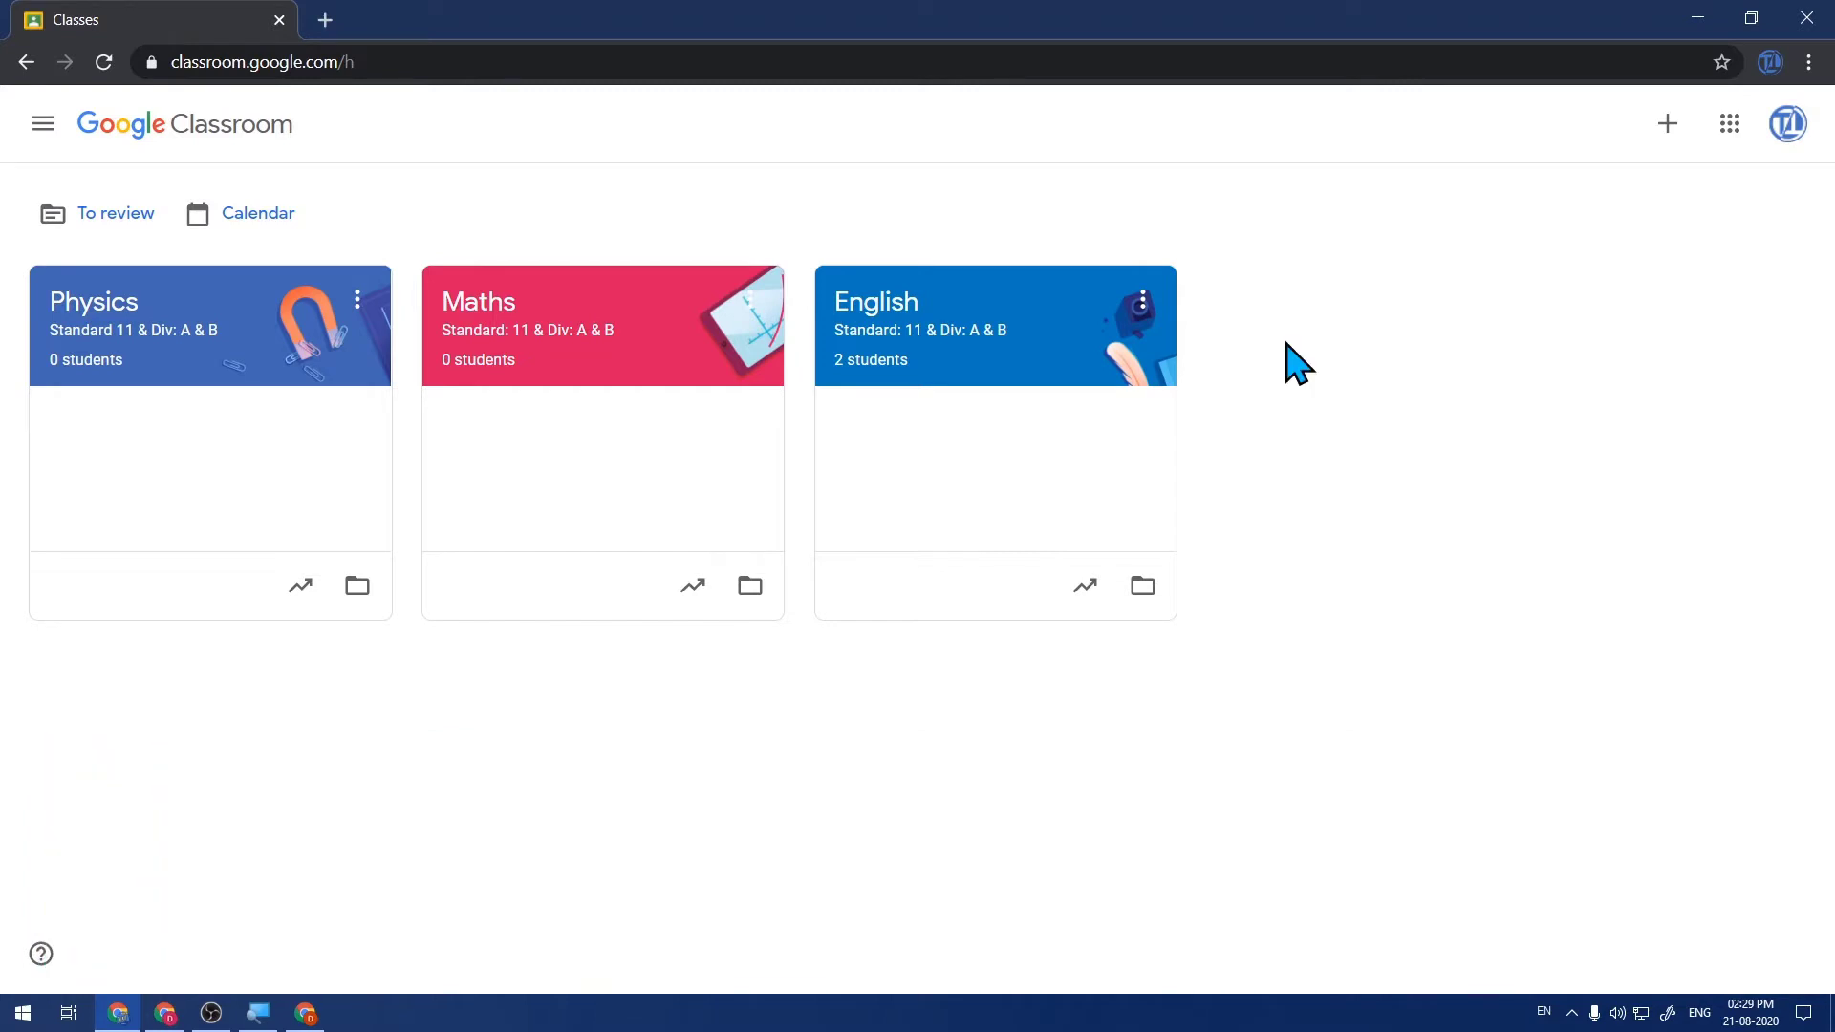
# Open the Classwork page of the English class
pyautogui.click(871, 349)
pyautogui.click(857, 129)
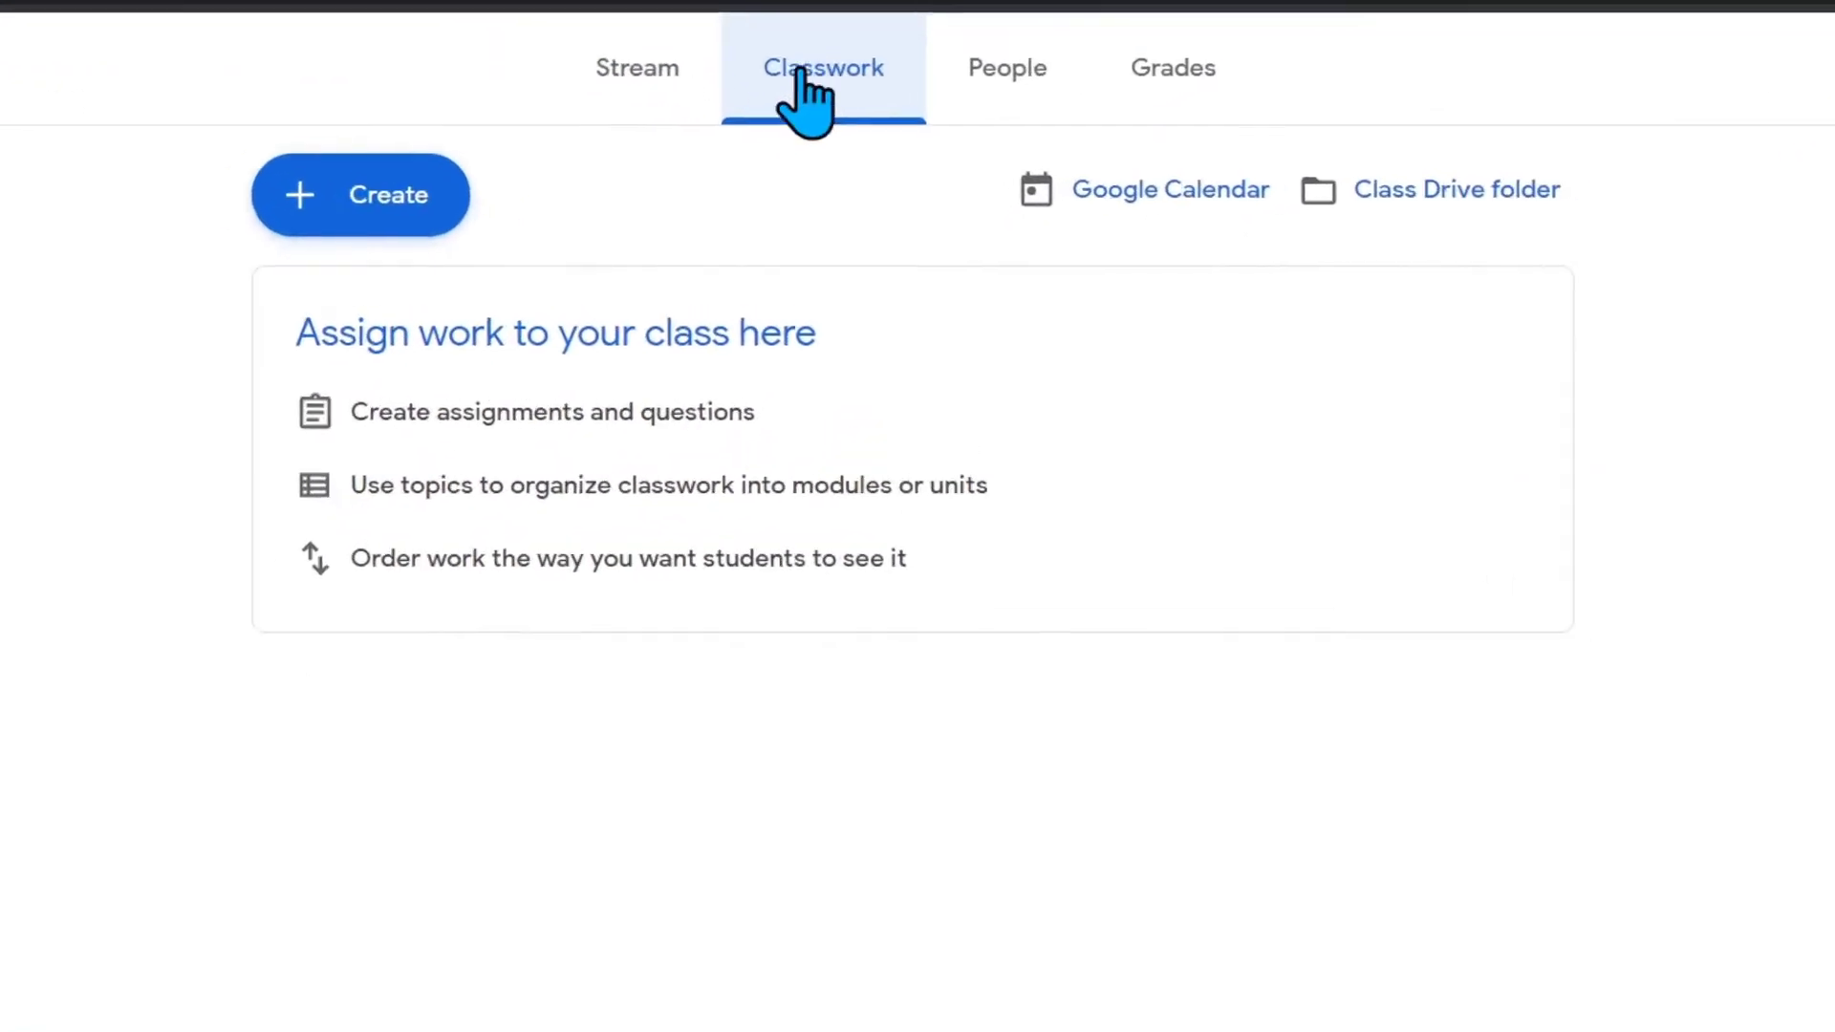
pyautogui.click(446, 214)
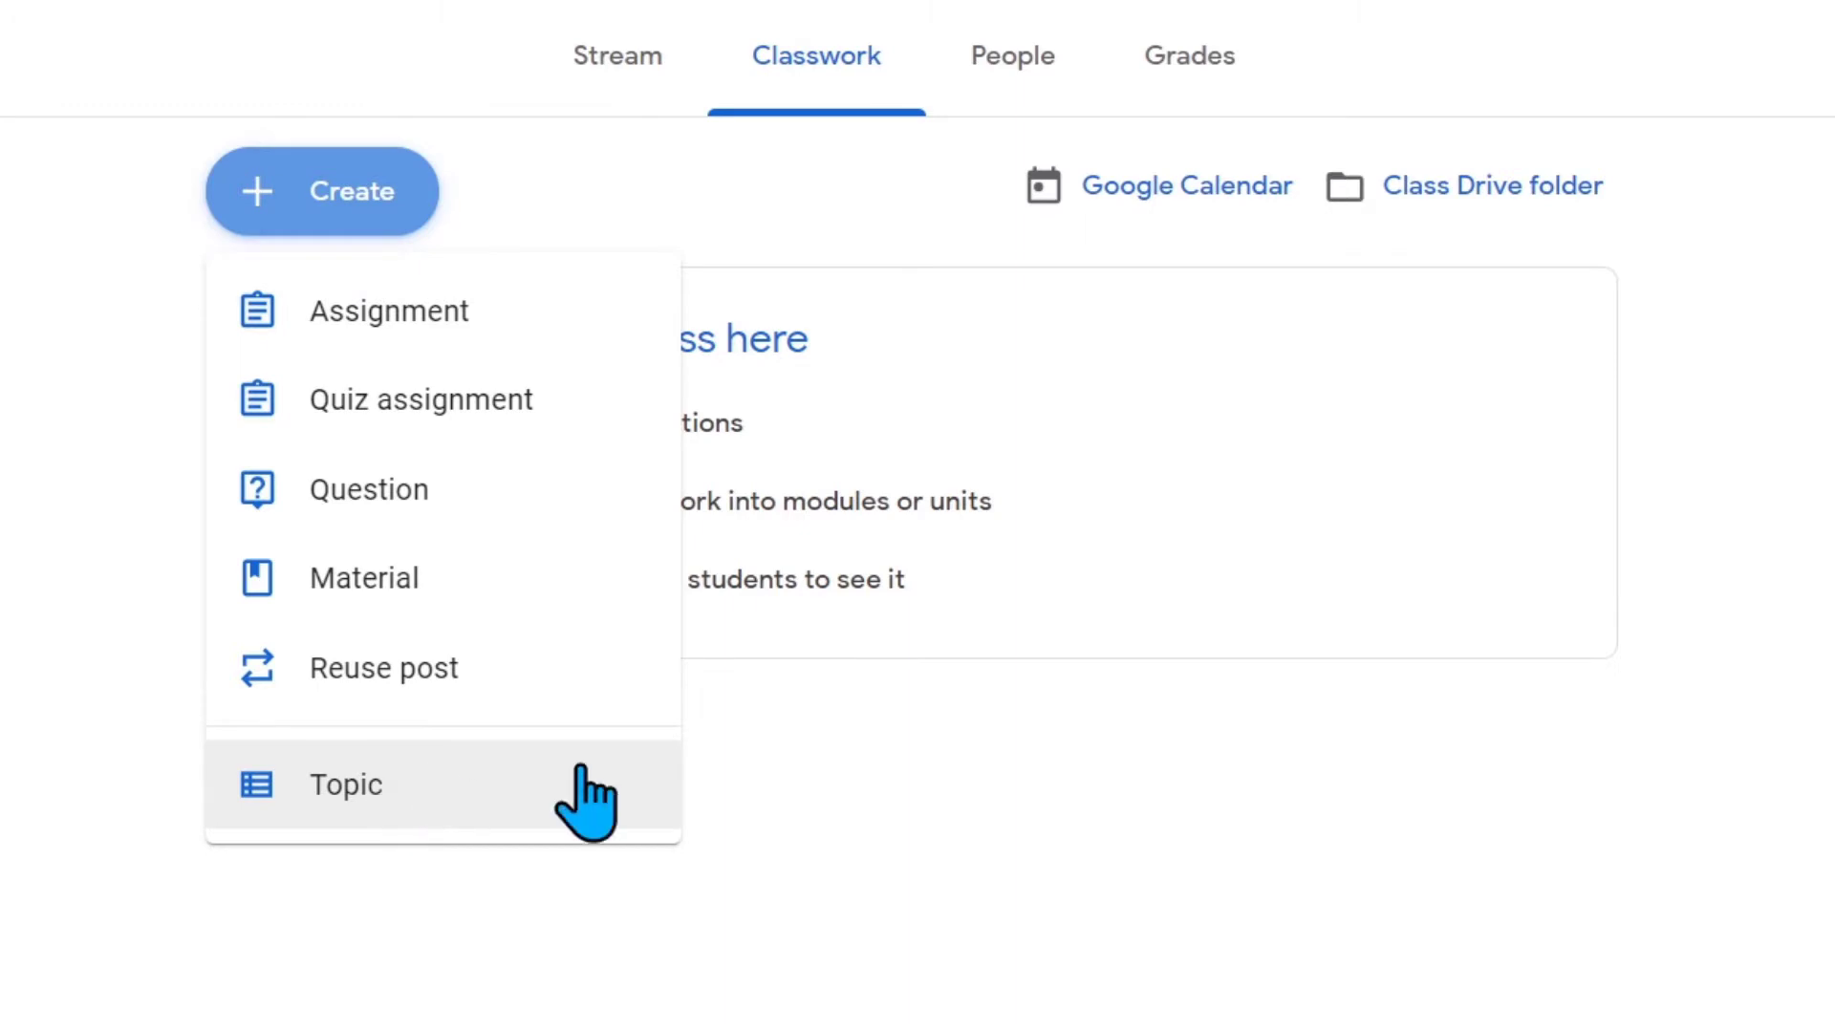
pyautogui.click(853, 770)
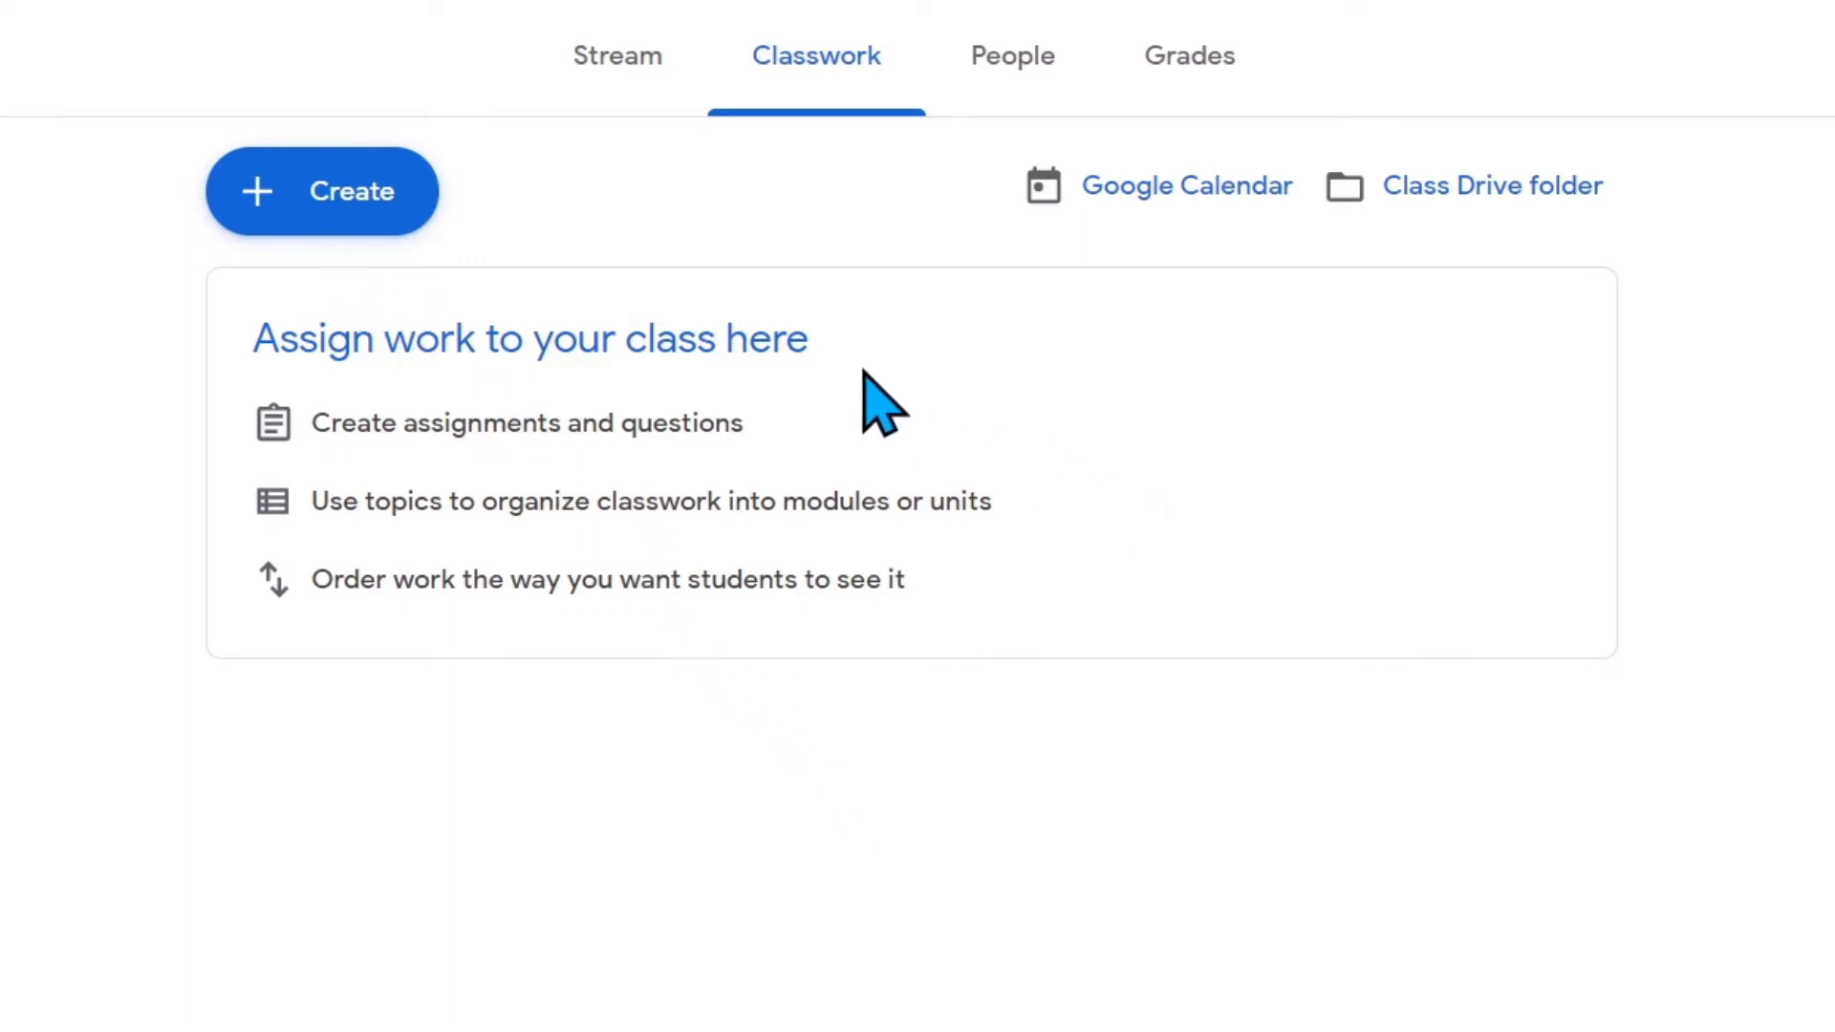
# Create a classwork topic named "Module 01: Vocabulary building"
pyautogui.click(358, 196)
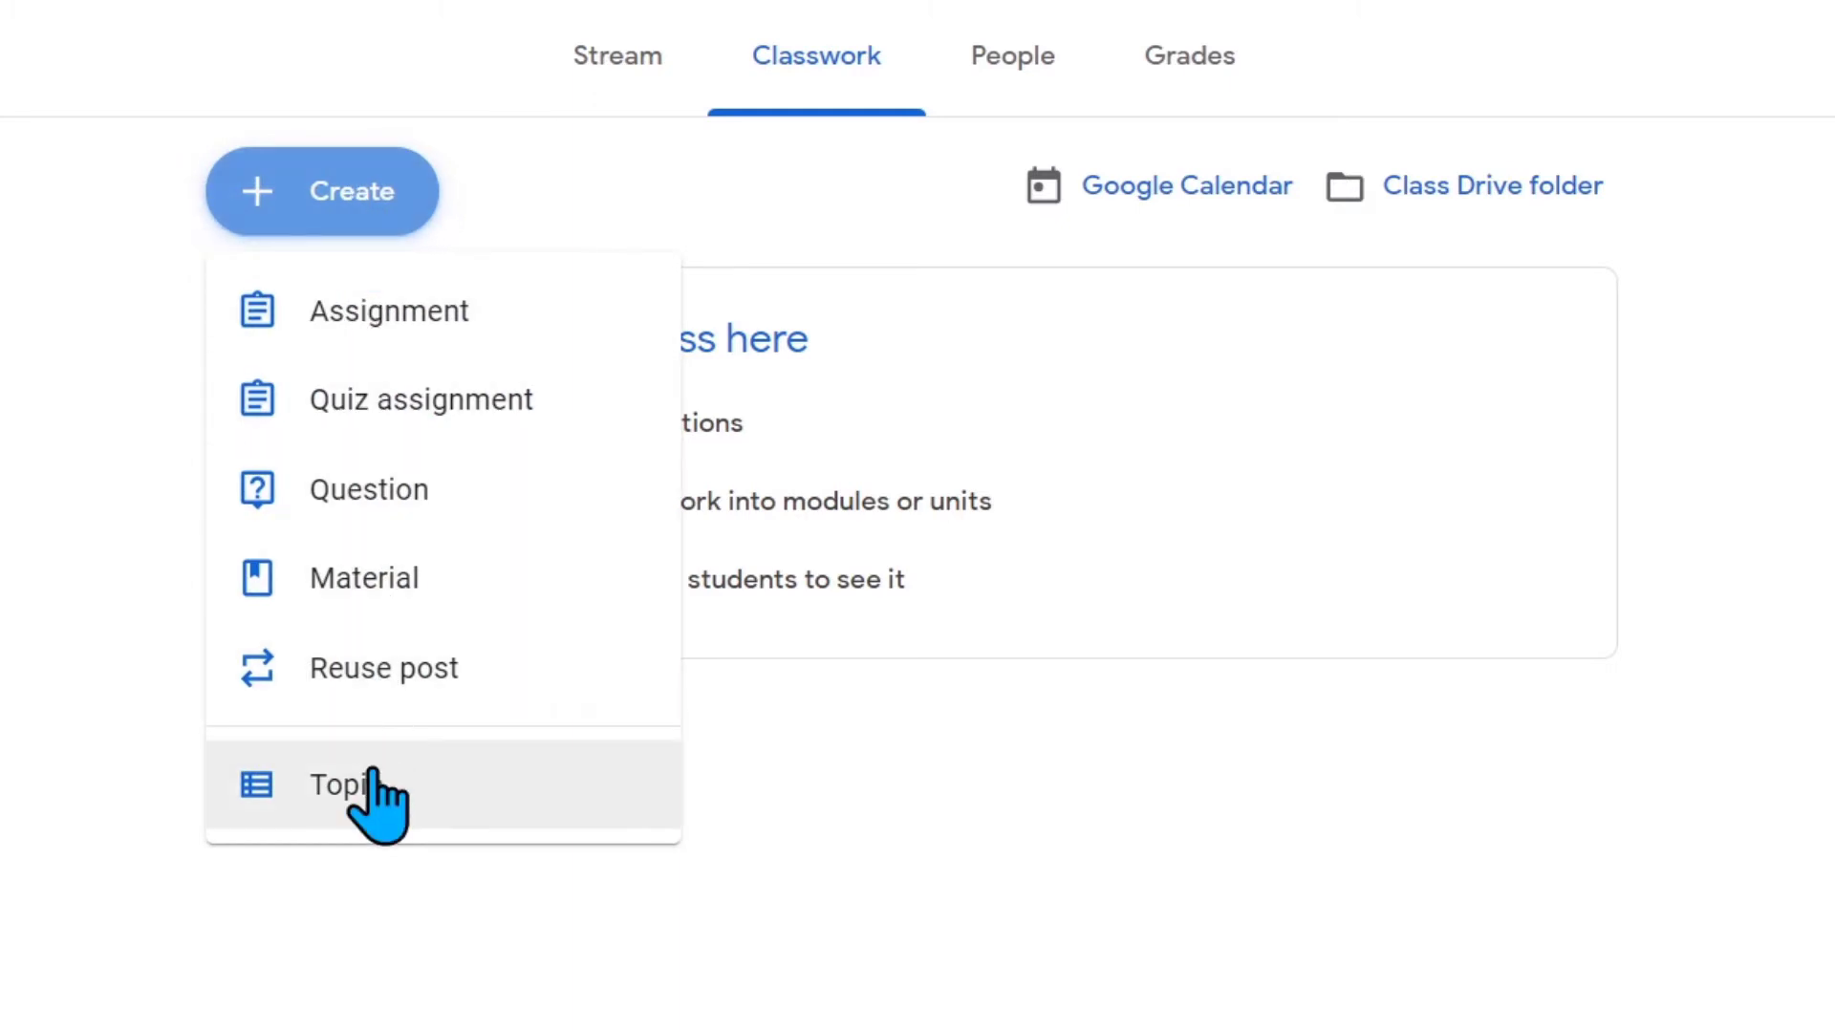
pyautogui.click(426, 793)
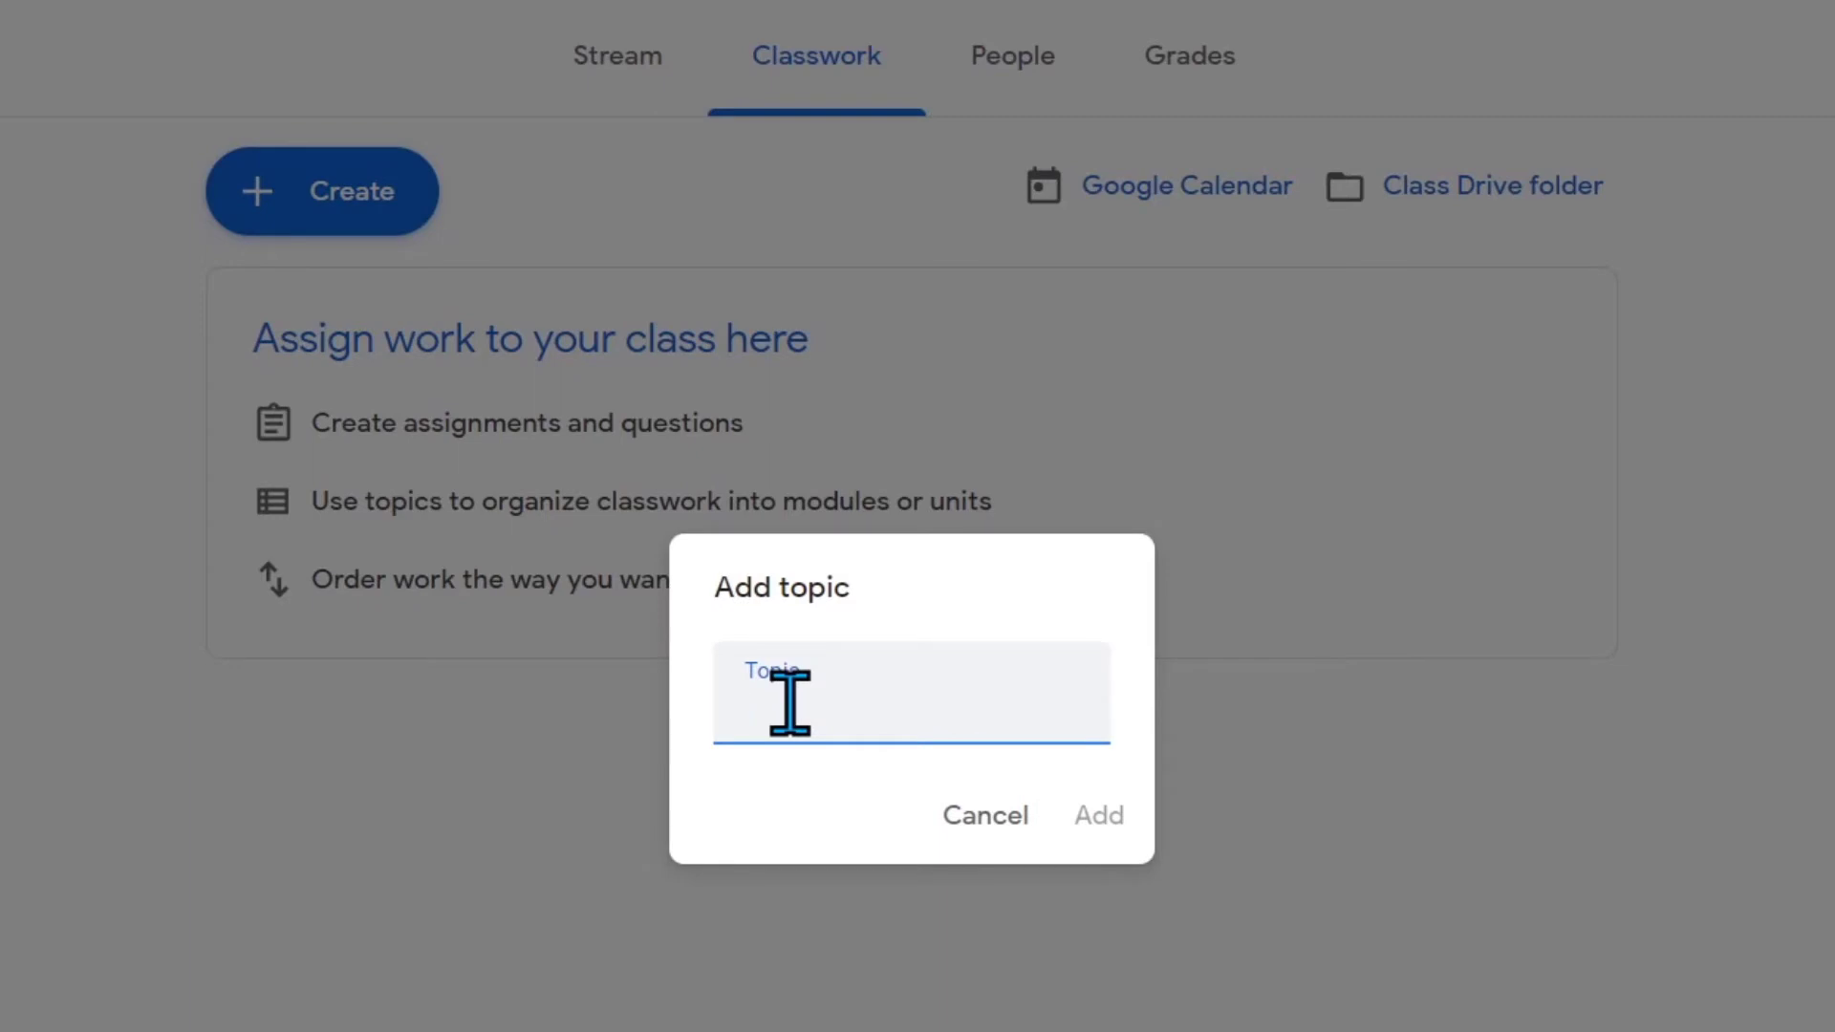
pyautogui.write('Modukle')
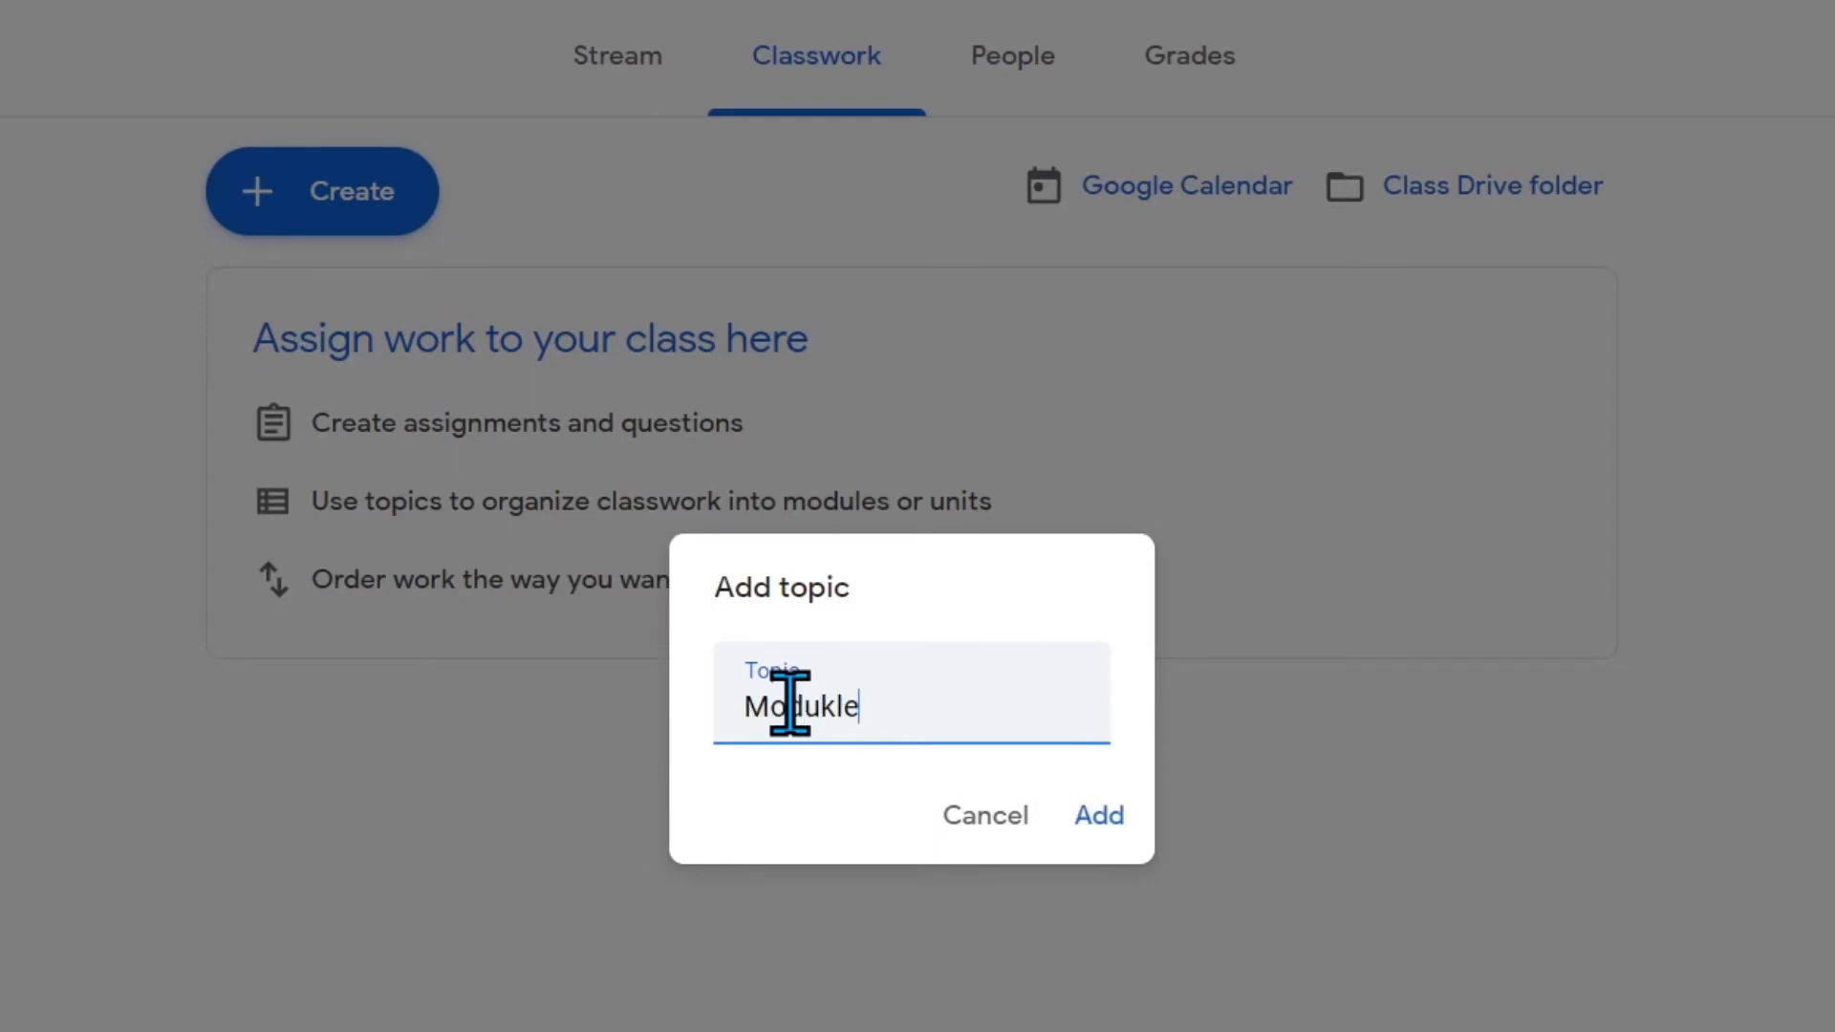
pyautogui.press('BackSpace')
pyautogui.press('BackSpace')
pyautogui.press('BackSpace')
pyautogui.write('le 01: Vocabulary building')
pyautogui.press('Return')
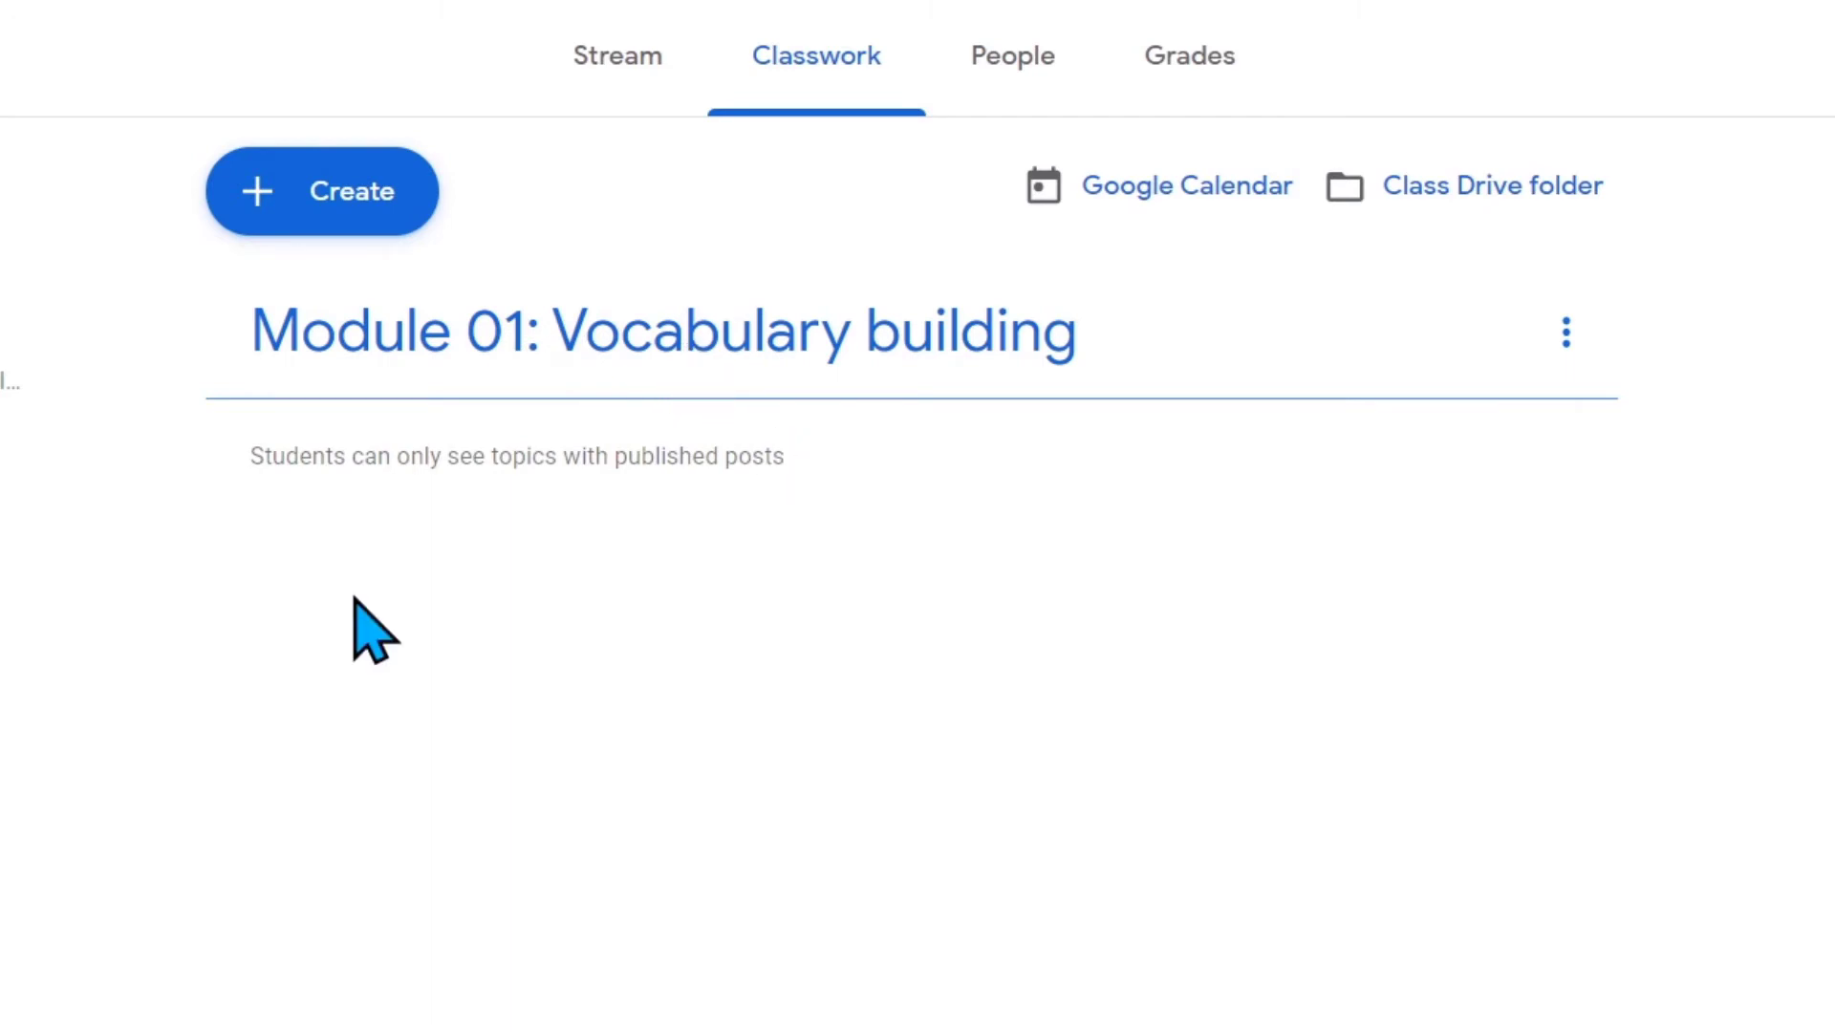
# Create a topic named "Module 02: Phonetics" and move the Module 01 topic above it
pyautogui.click(395, 225)
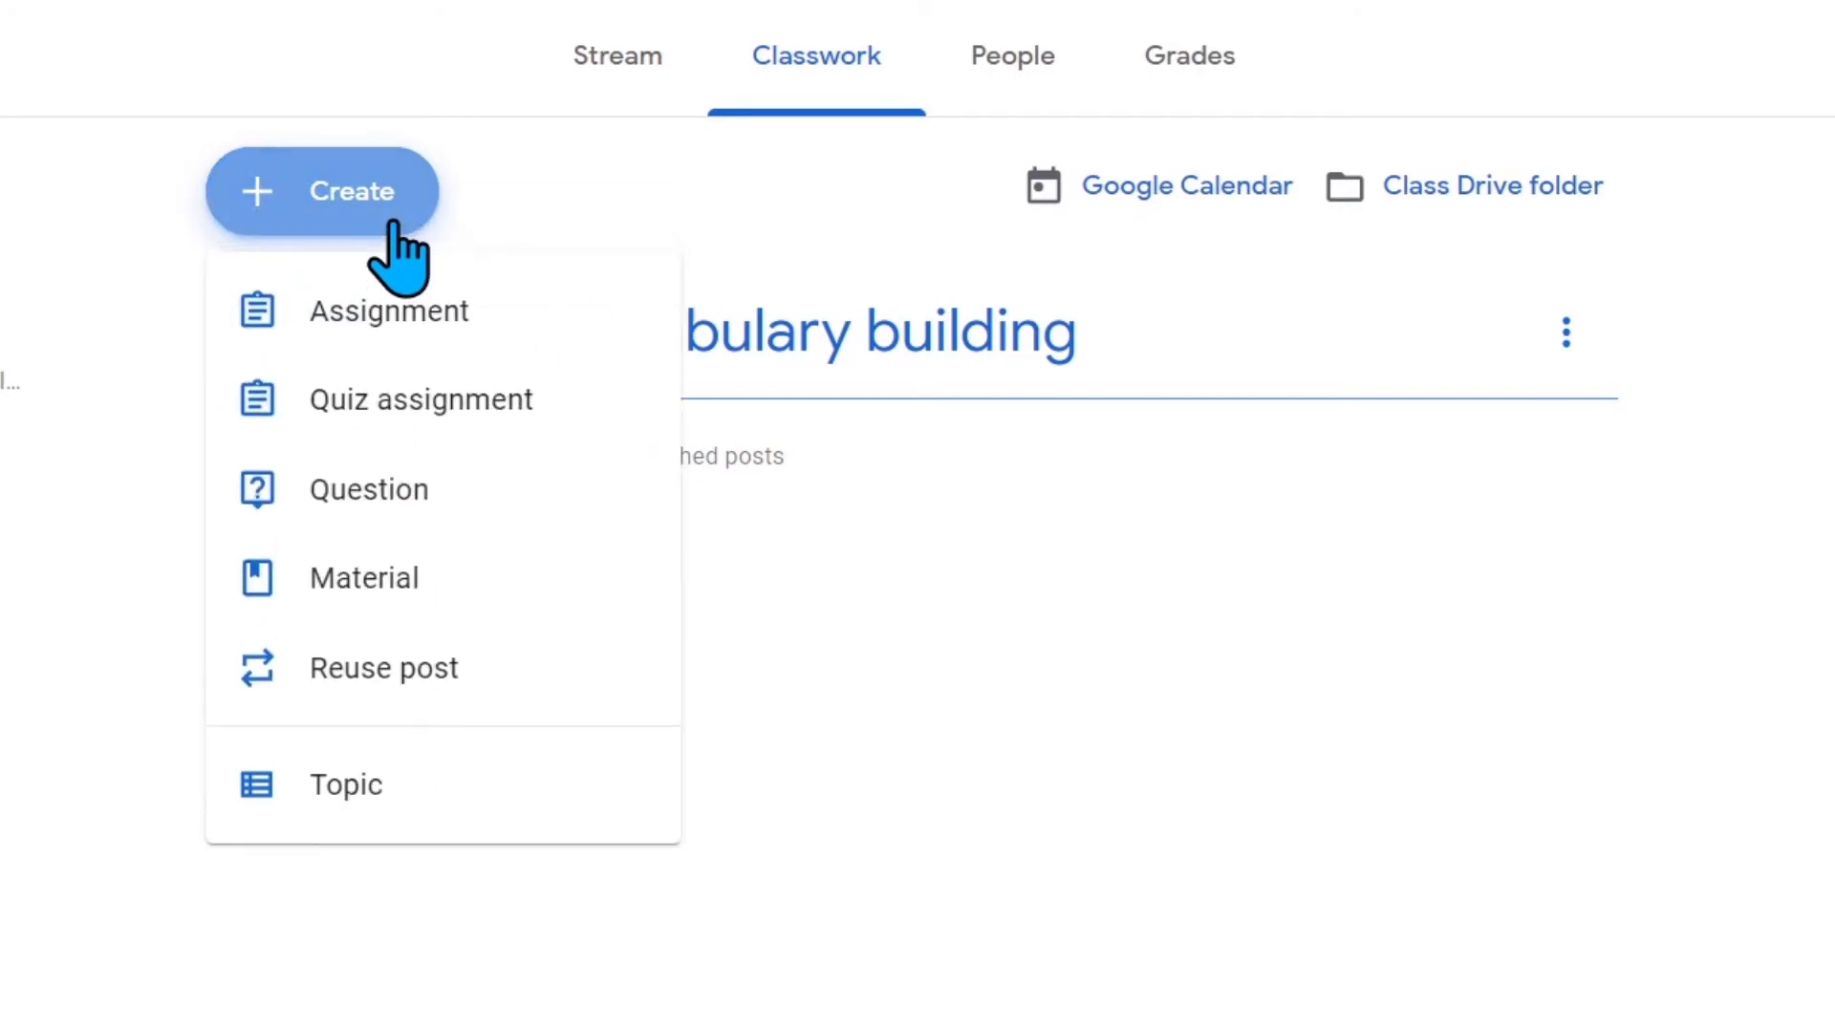
pyautogui.click(405, 814)
pyautogui.write('Module 02:')
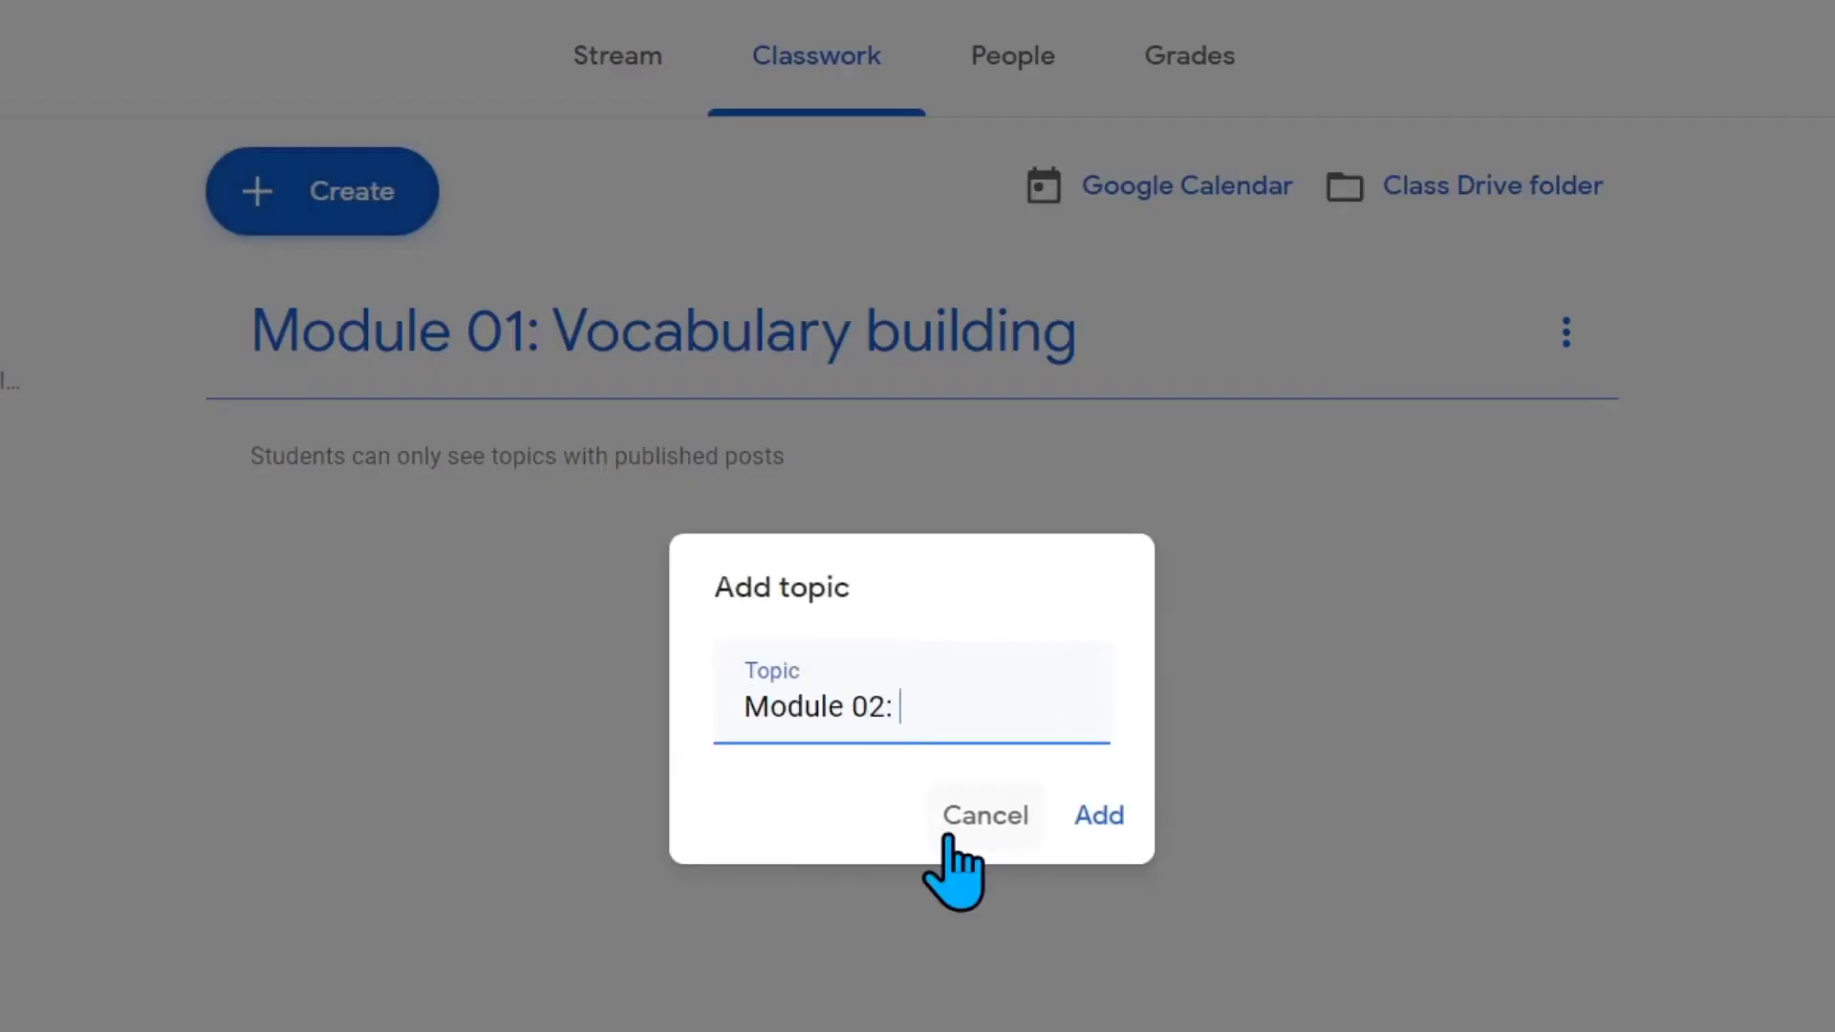
pyautogui.write(' Phonetics')
pyautogui.click(1096, 814)
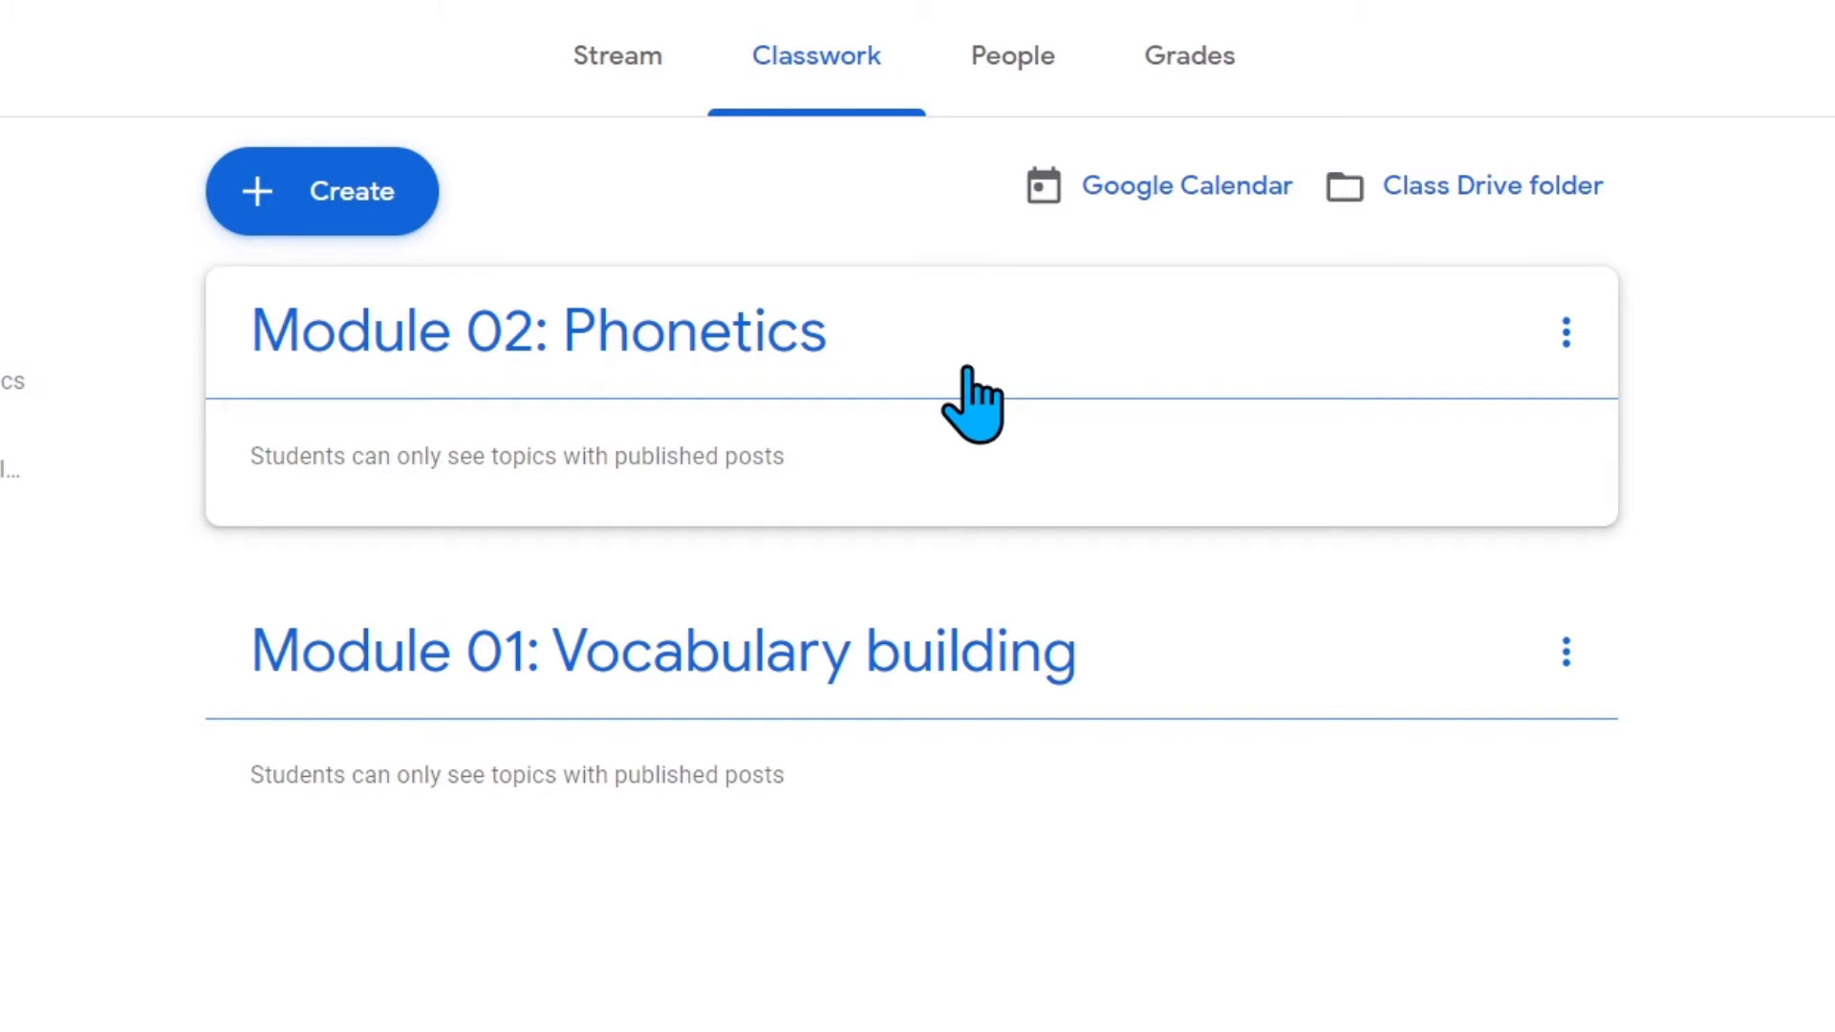
pyautogui.moveTo(872, 649); pyautogui.dragTo(892, 360)
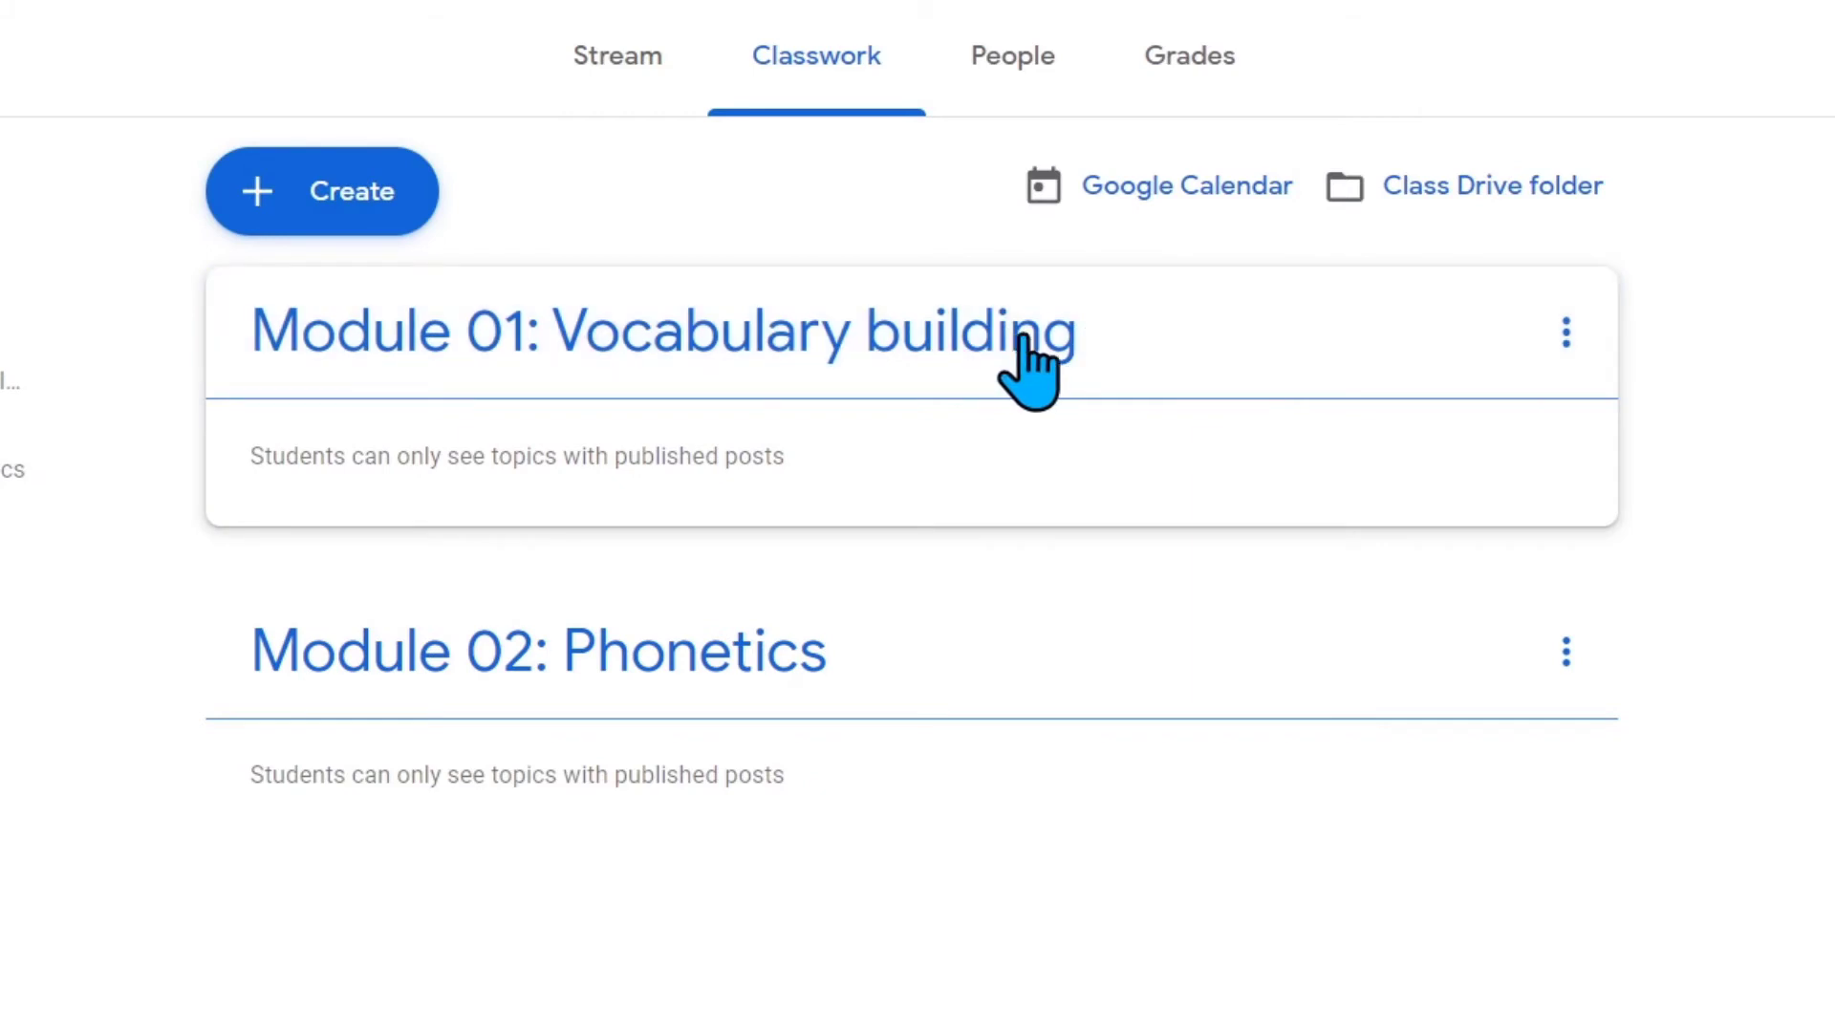
pyautogui.click(1565, 331)
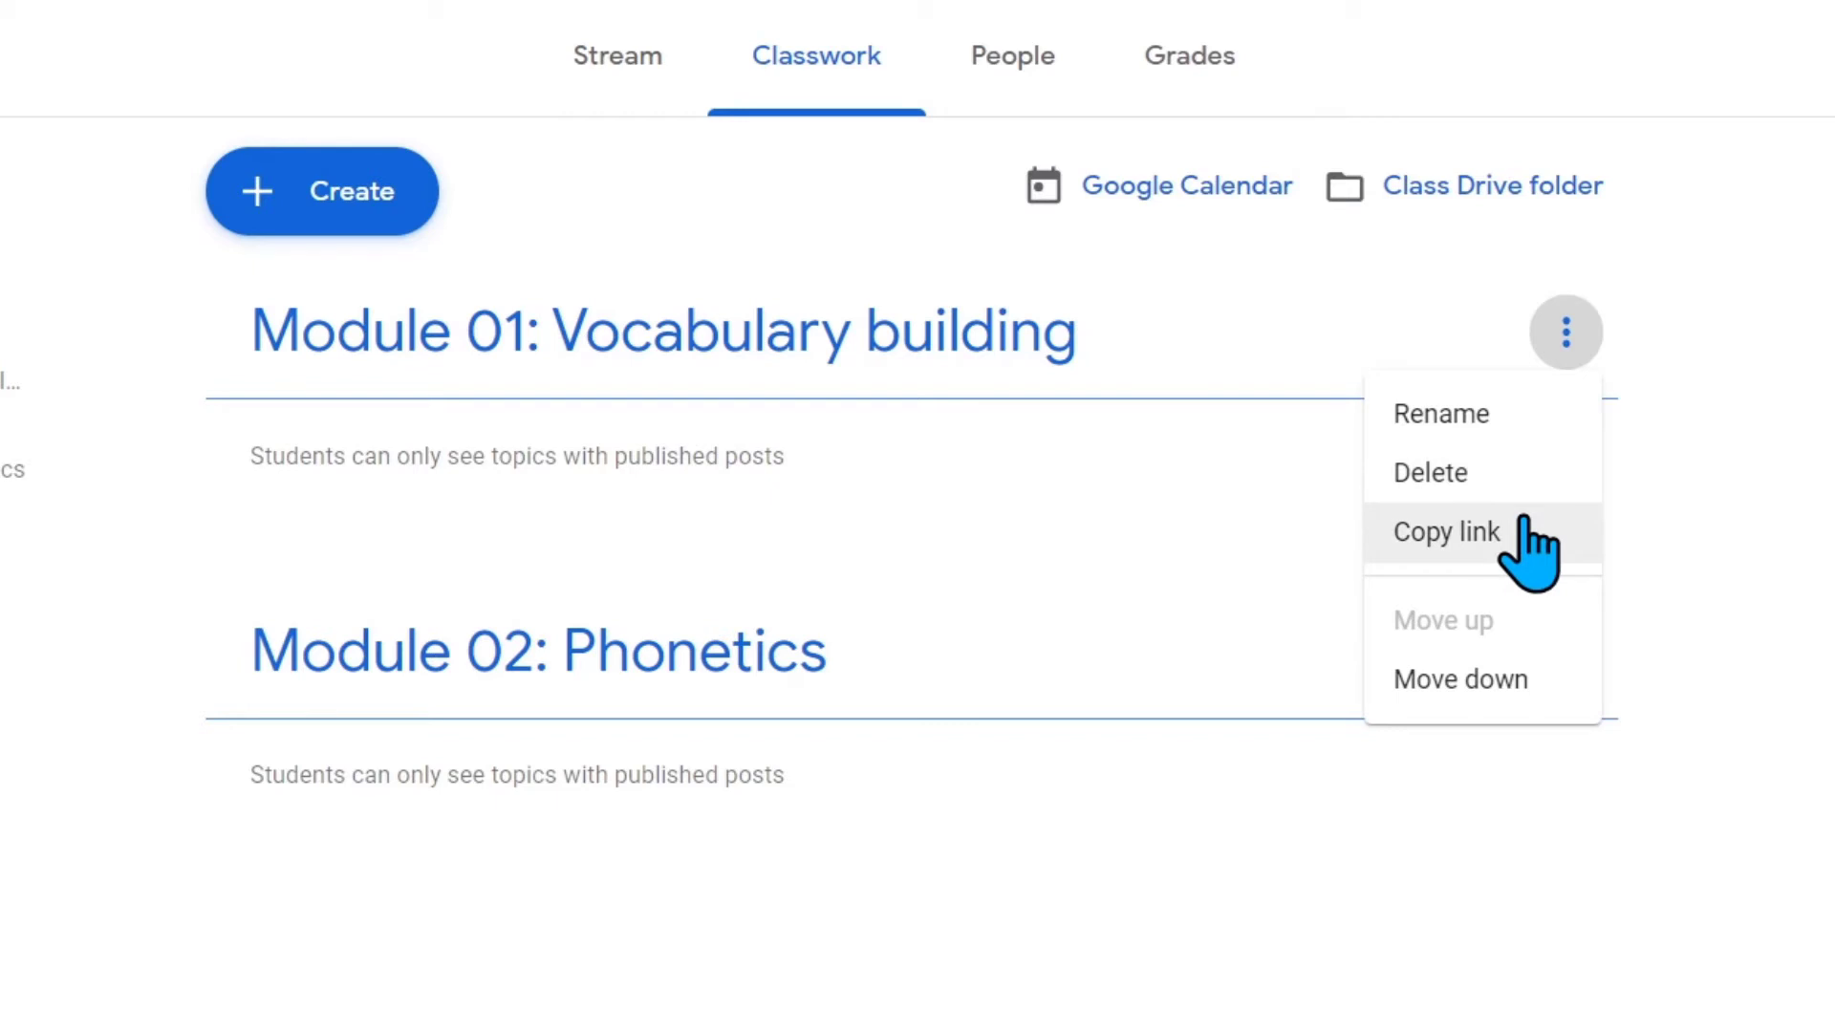
pyautogui.click(1759, 425)
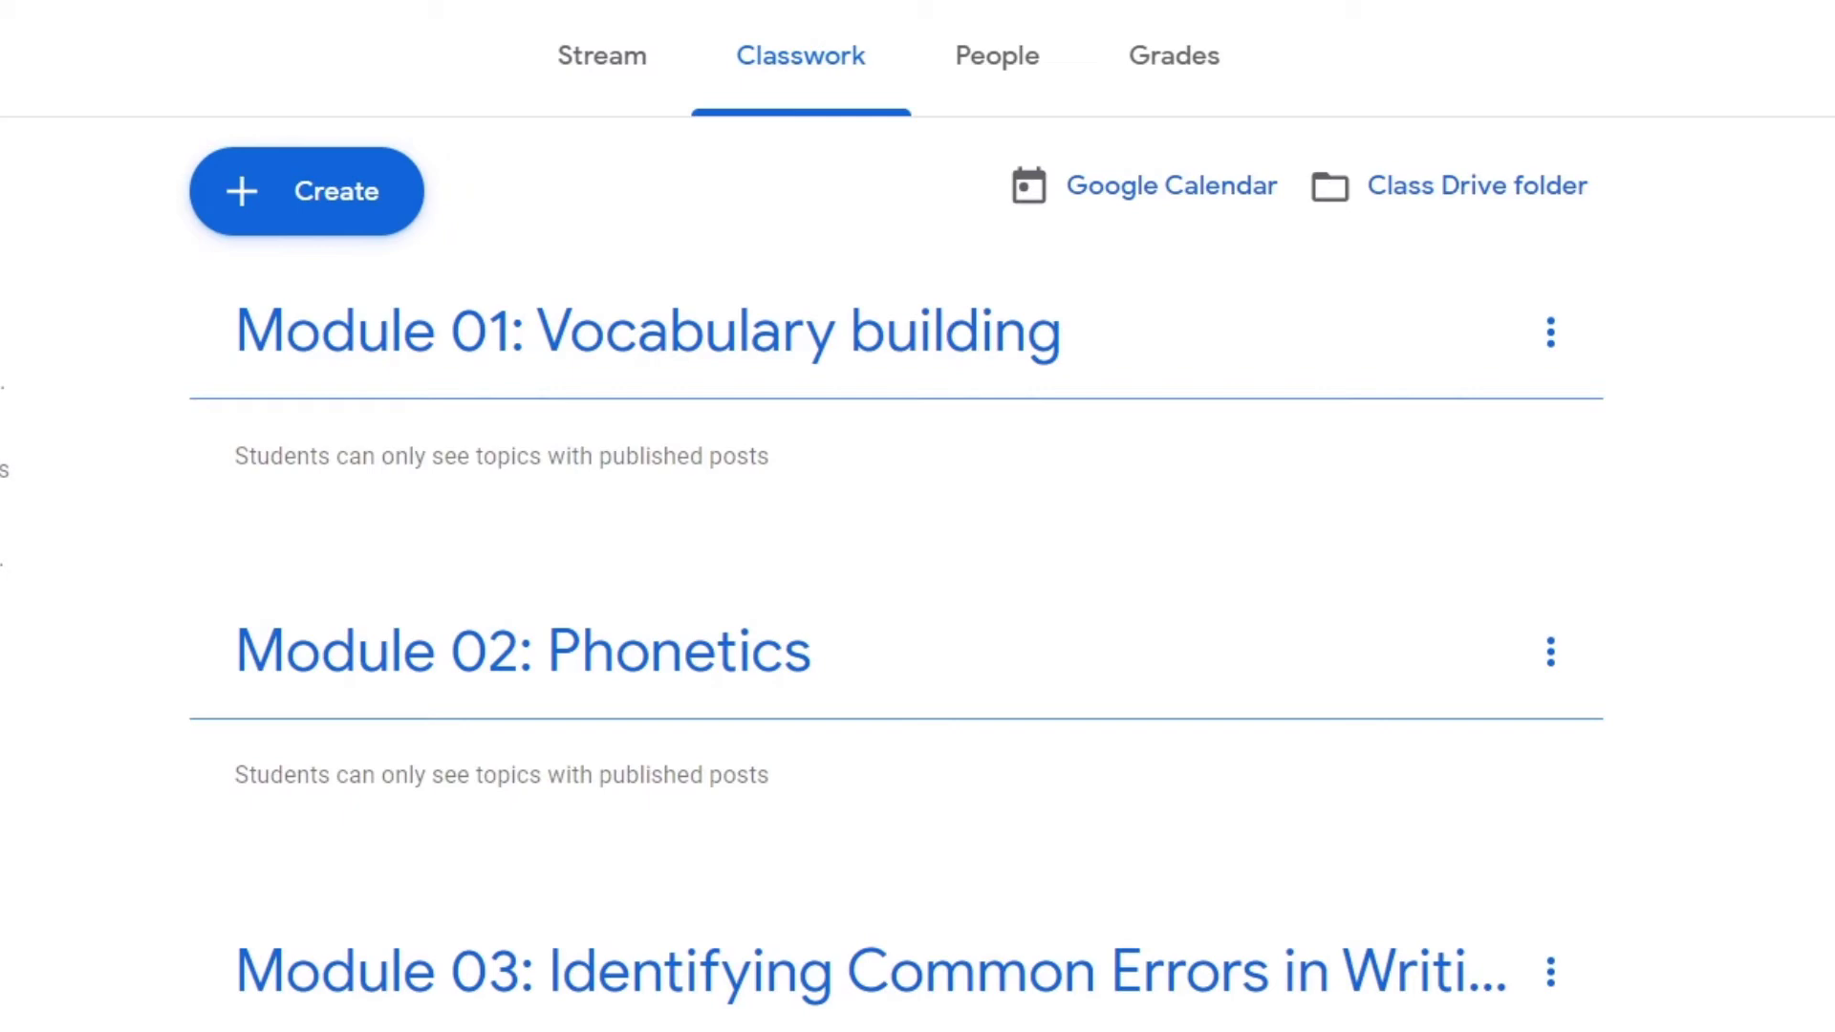
pyautogui.click(369, 183)
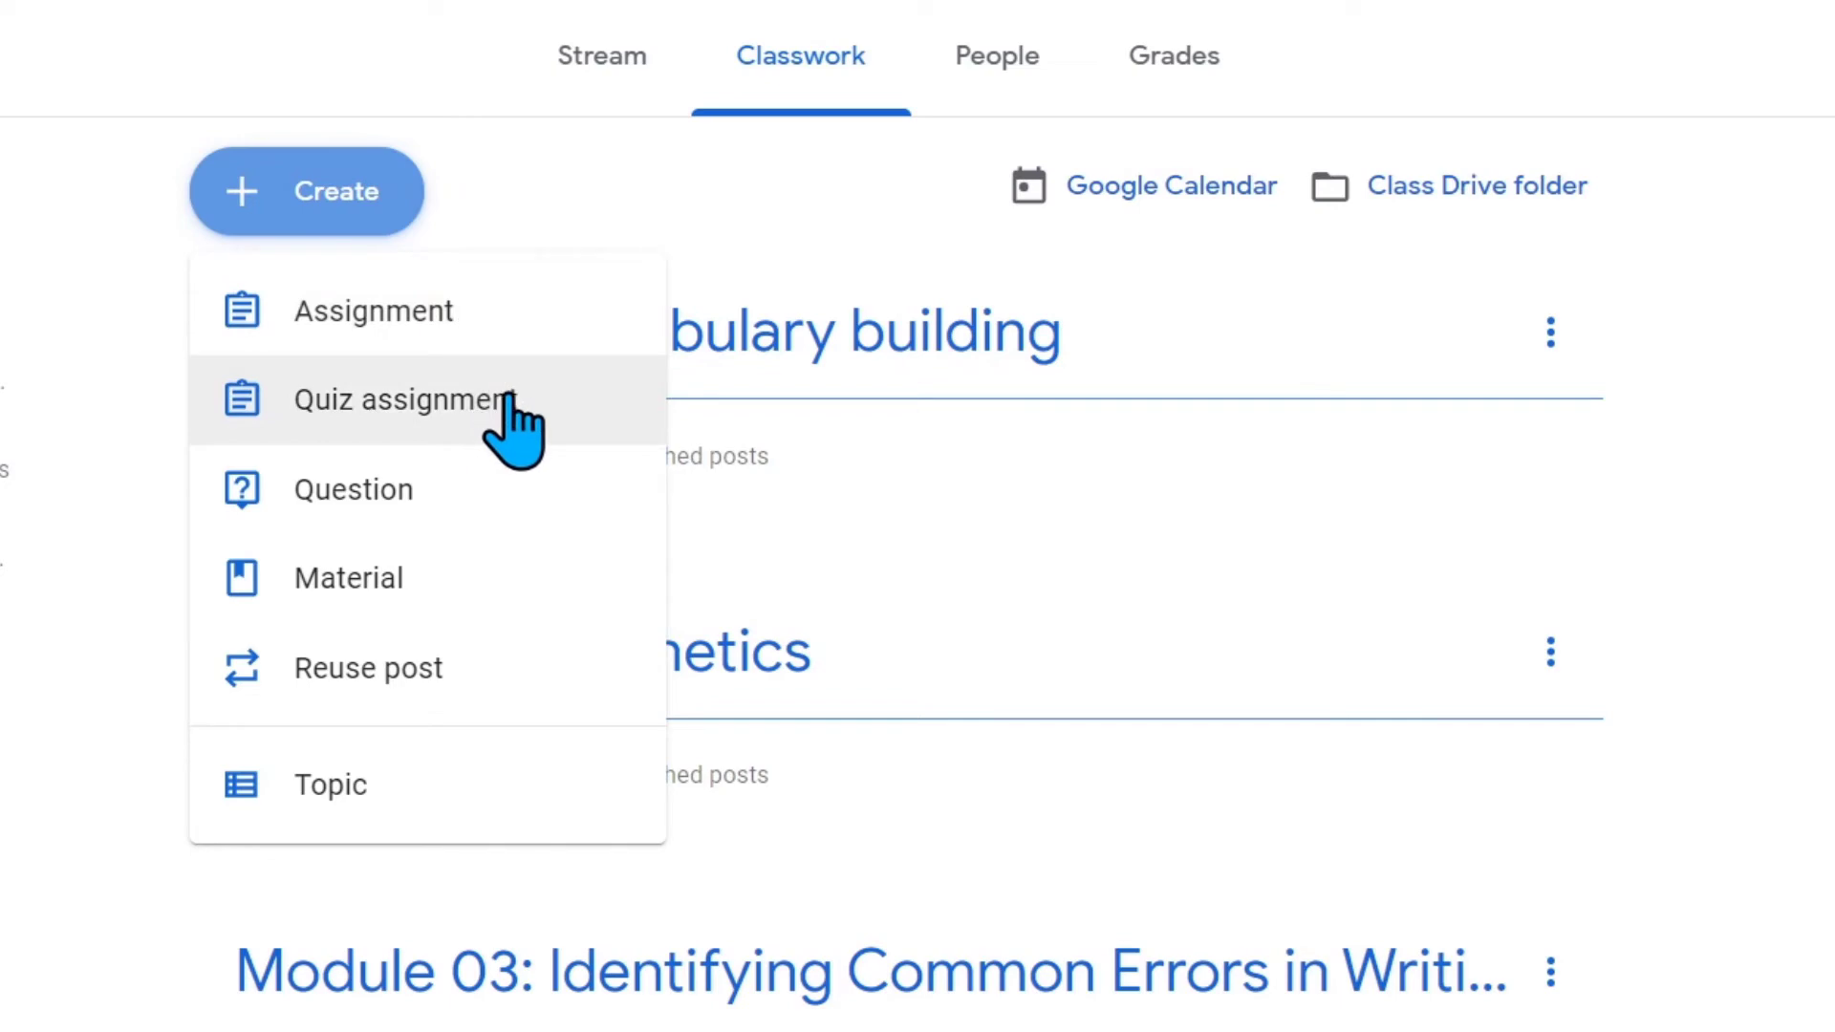
pyautogui.click(1310, 389)
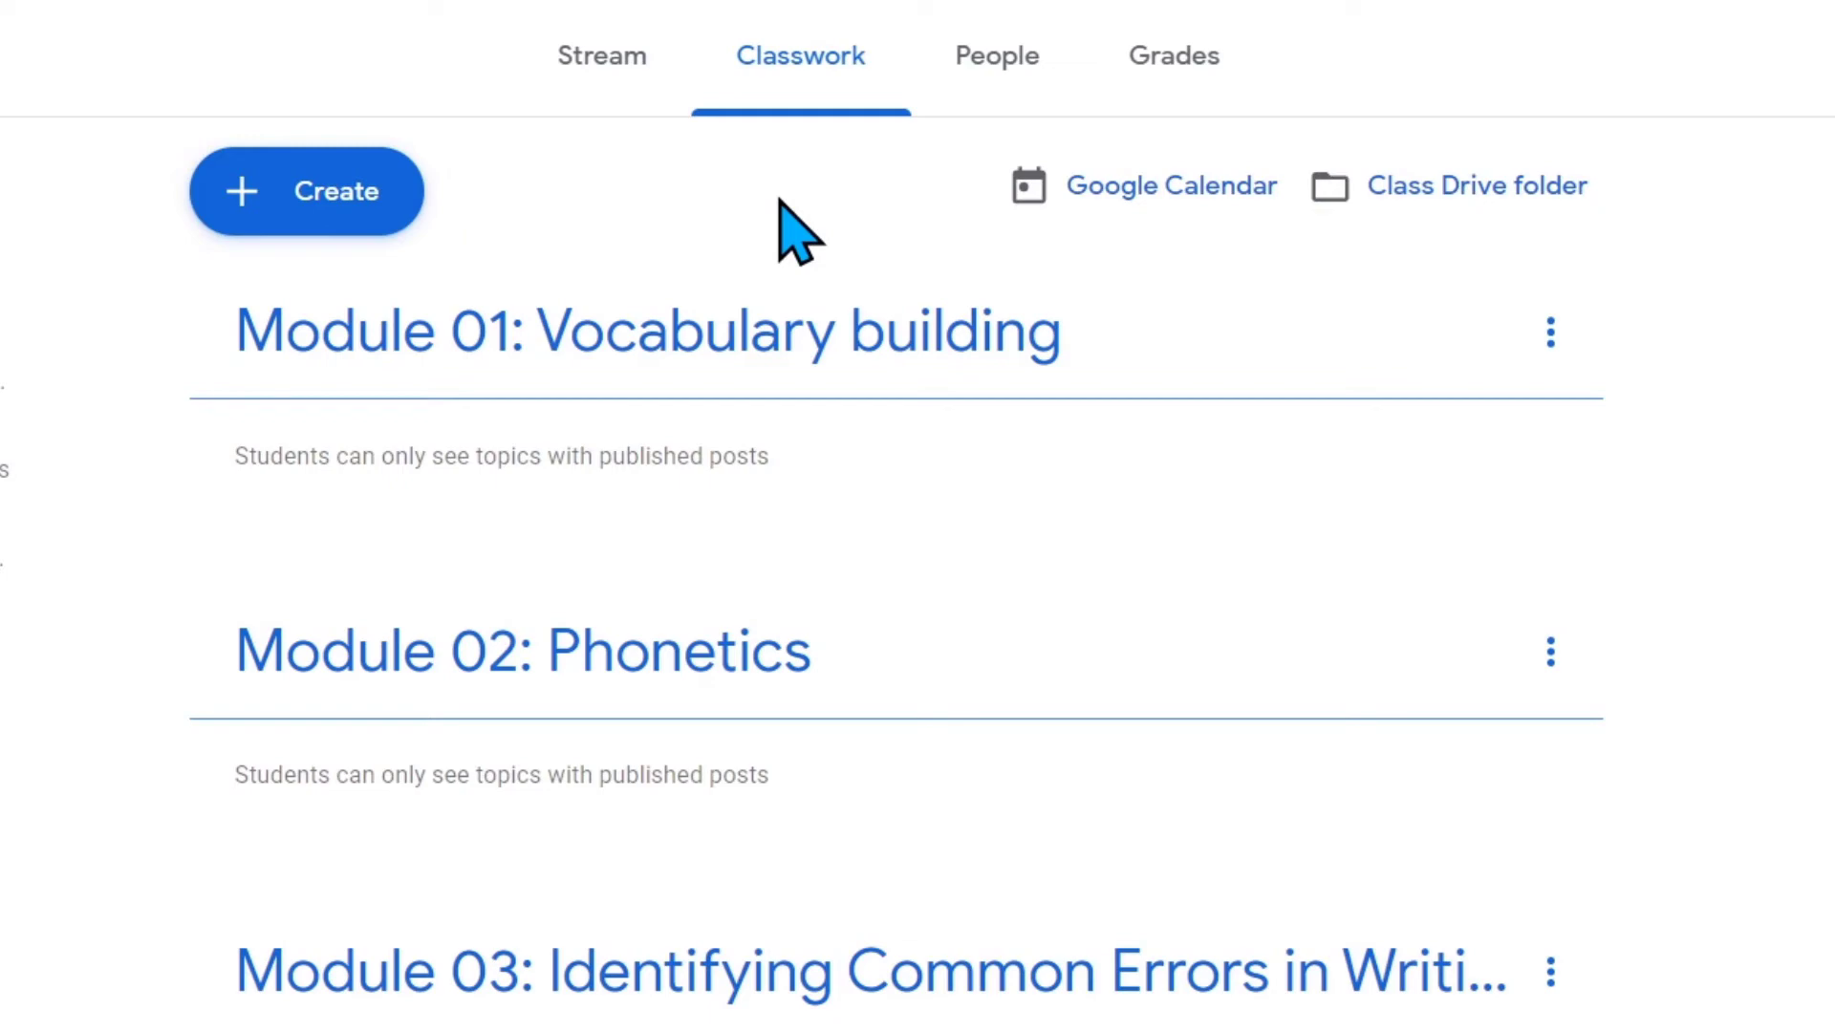
# Create an assignment titled "Test Assignment" under the topic "Module 01: Vocabulary building" and assign it to the class
pyautogui.click(340, 191)
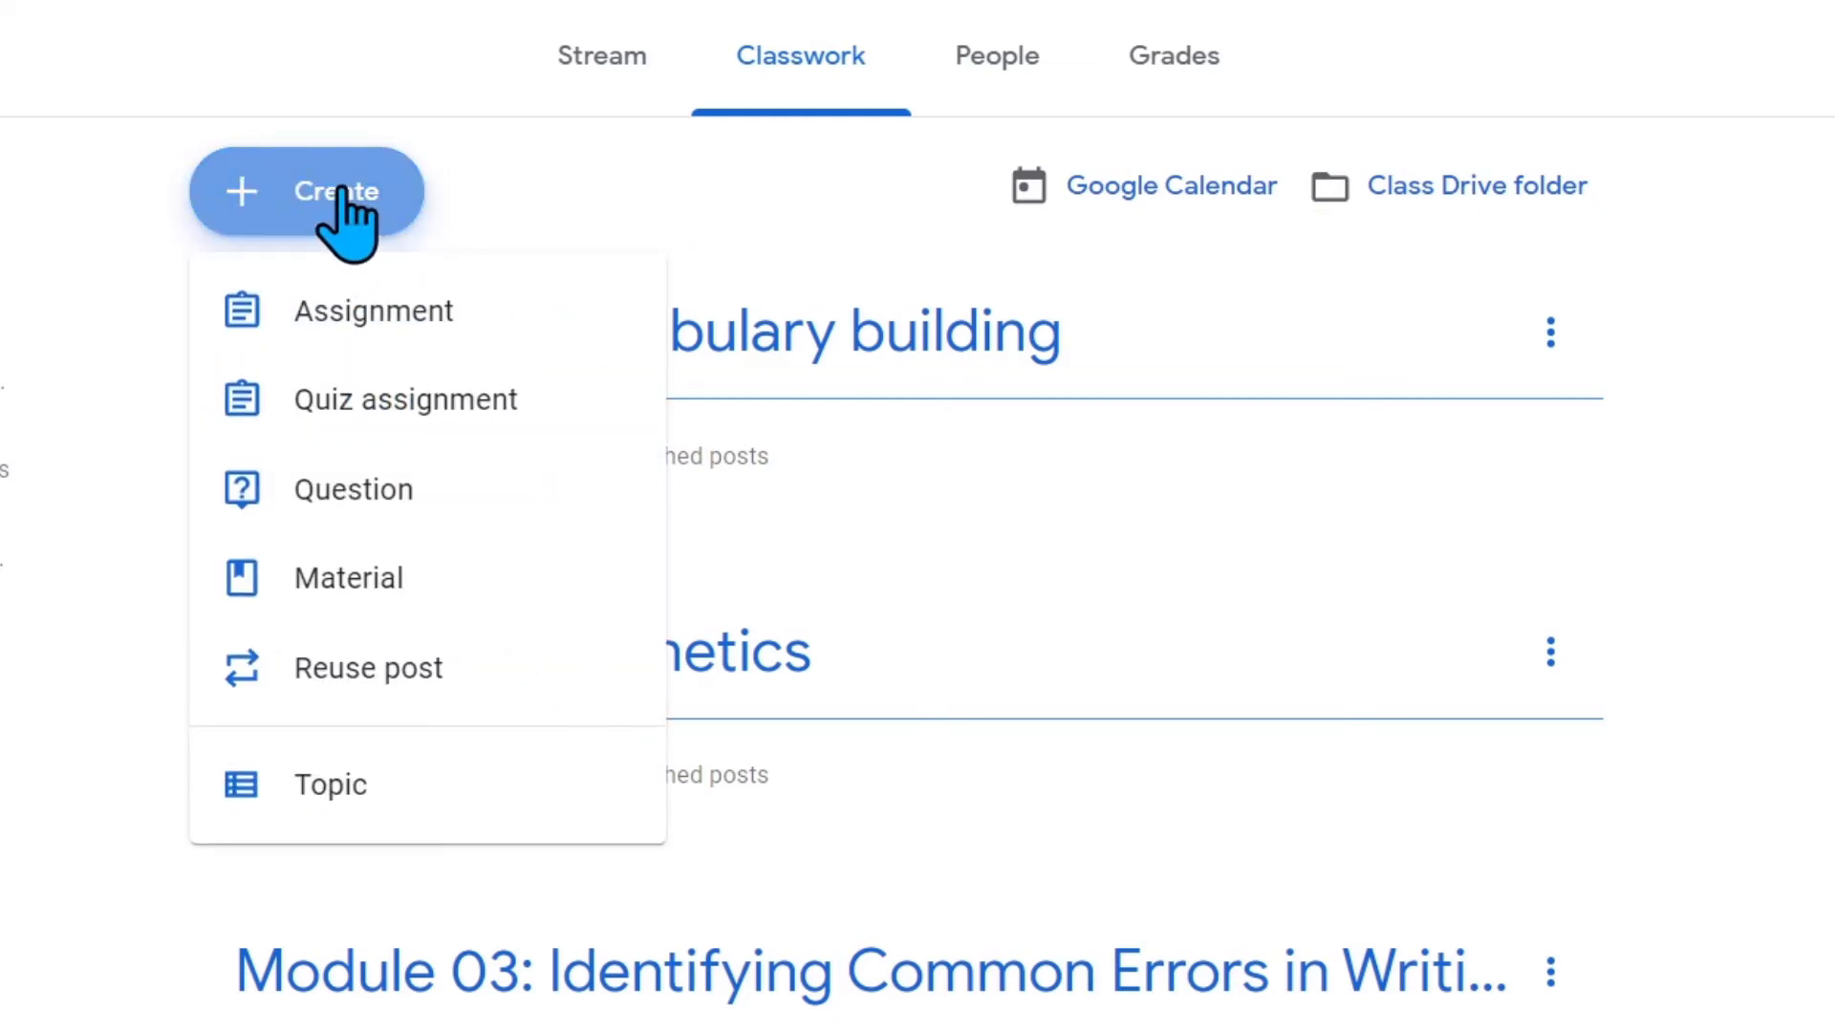
pyautogui.click(401, 311)
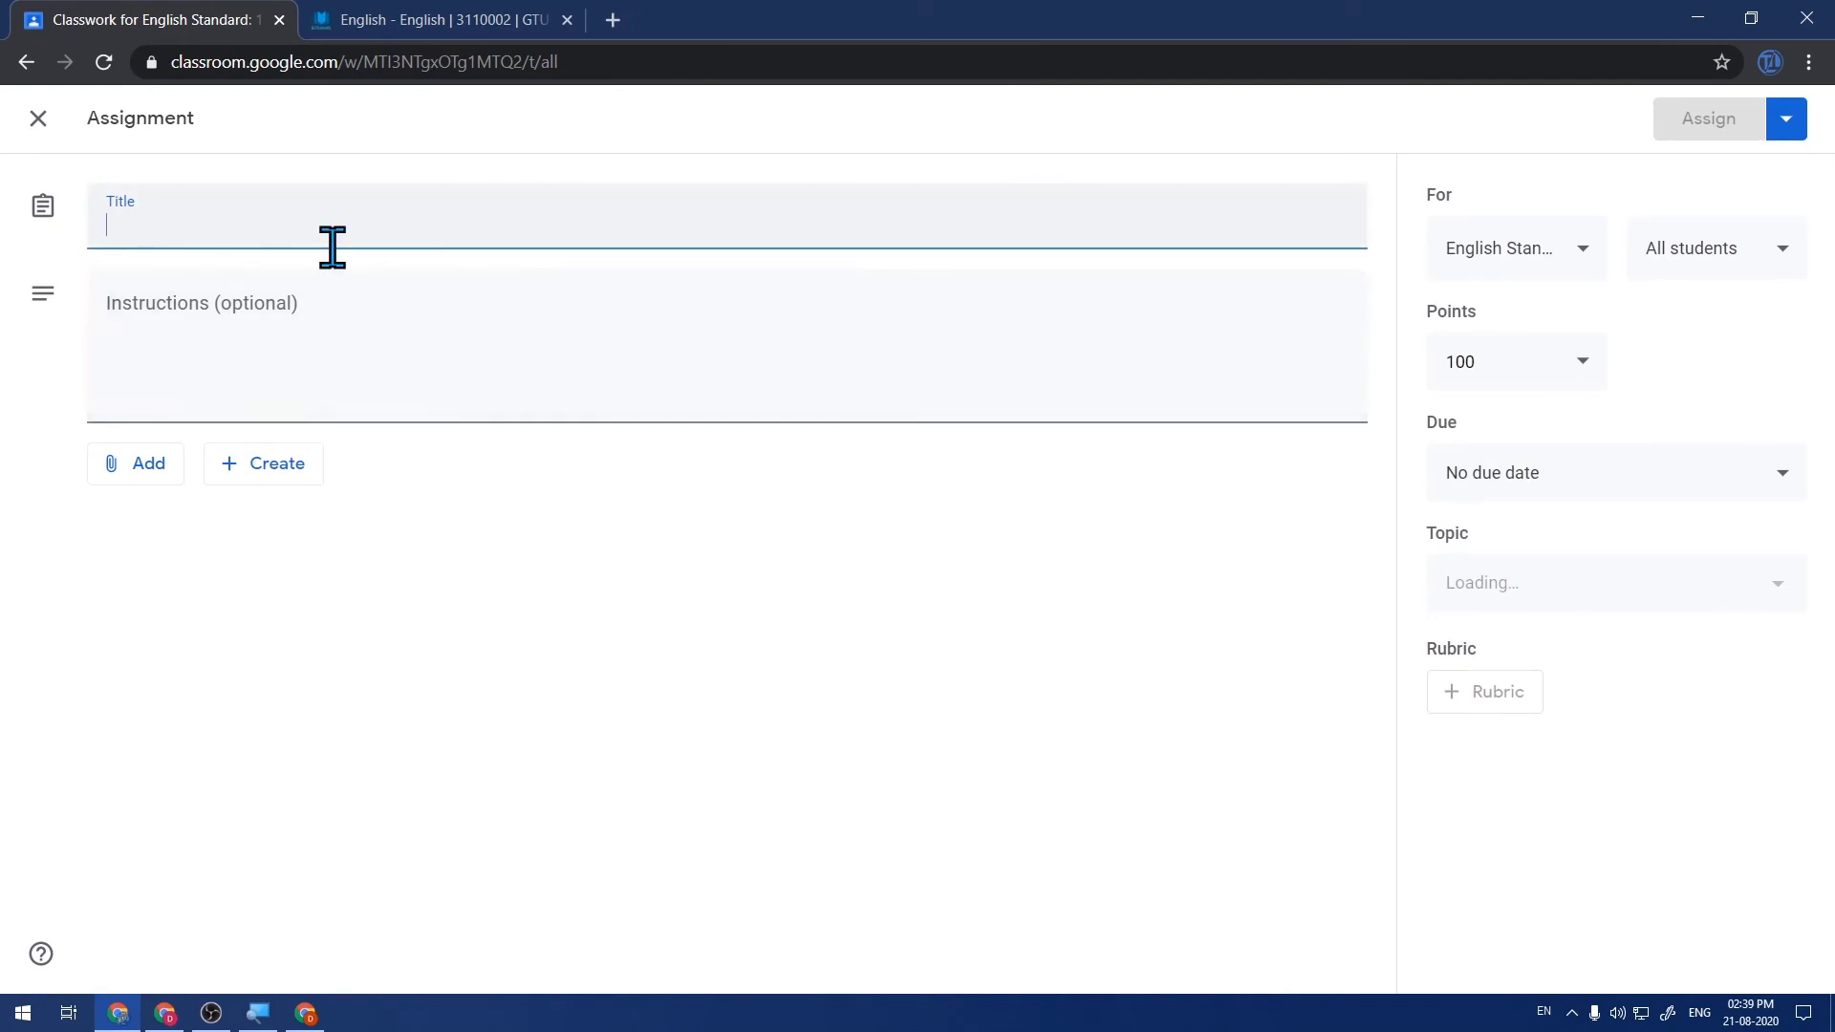
pyautogui.write('Test Assig')
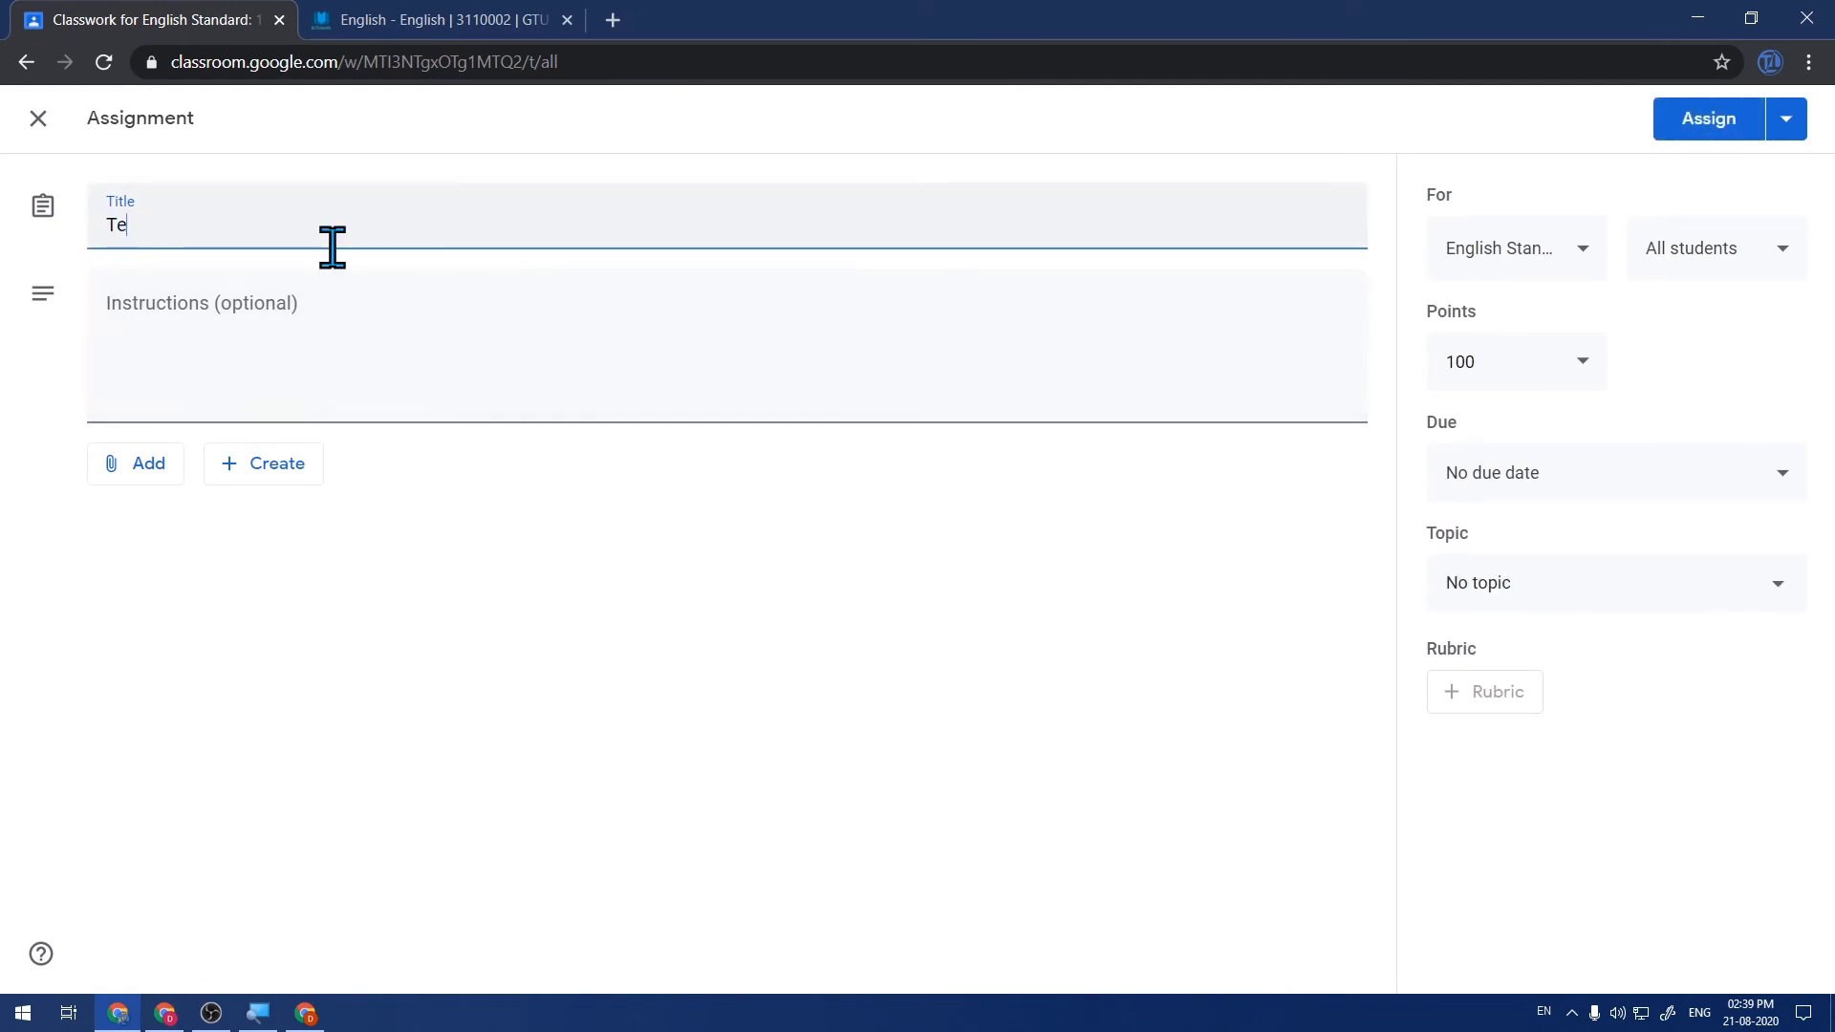
pyautogui.write('nment')
pyautogui.click(310, 331)
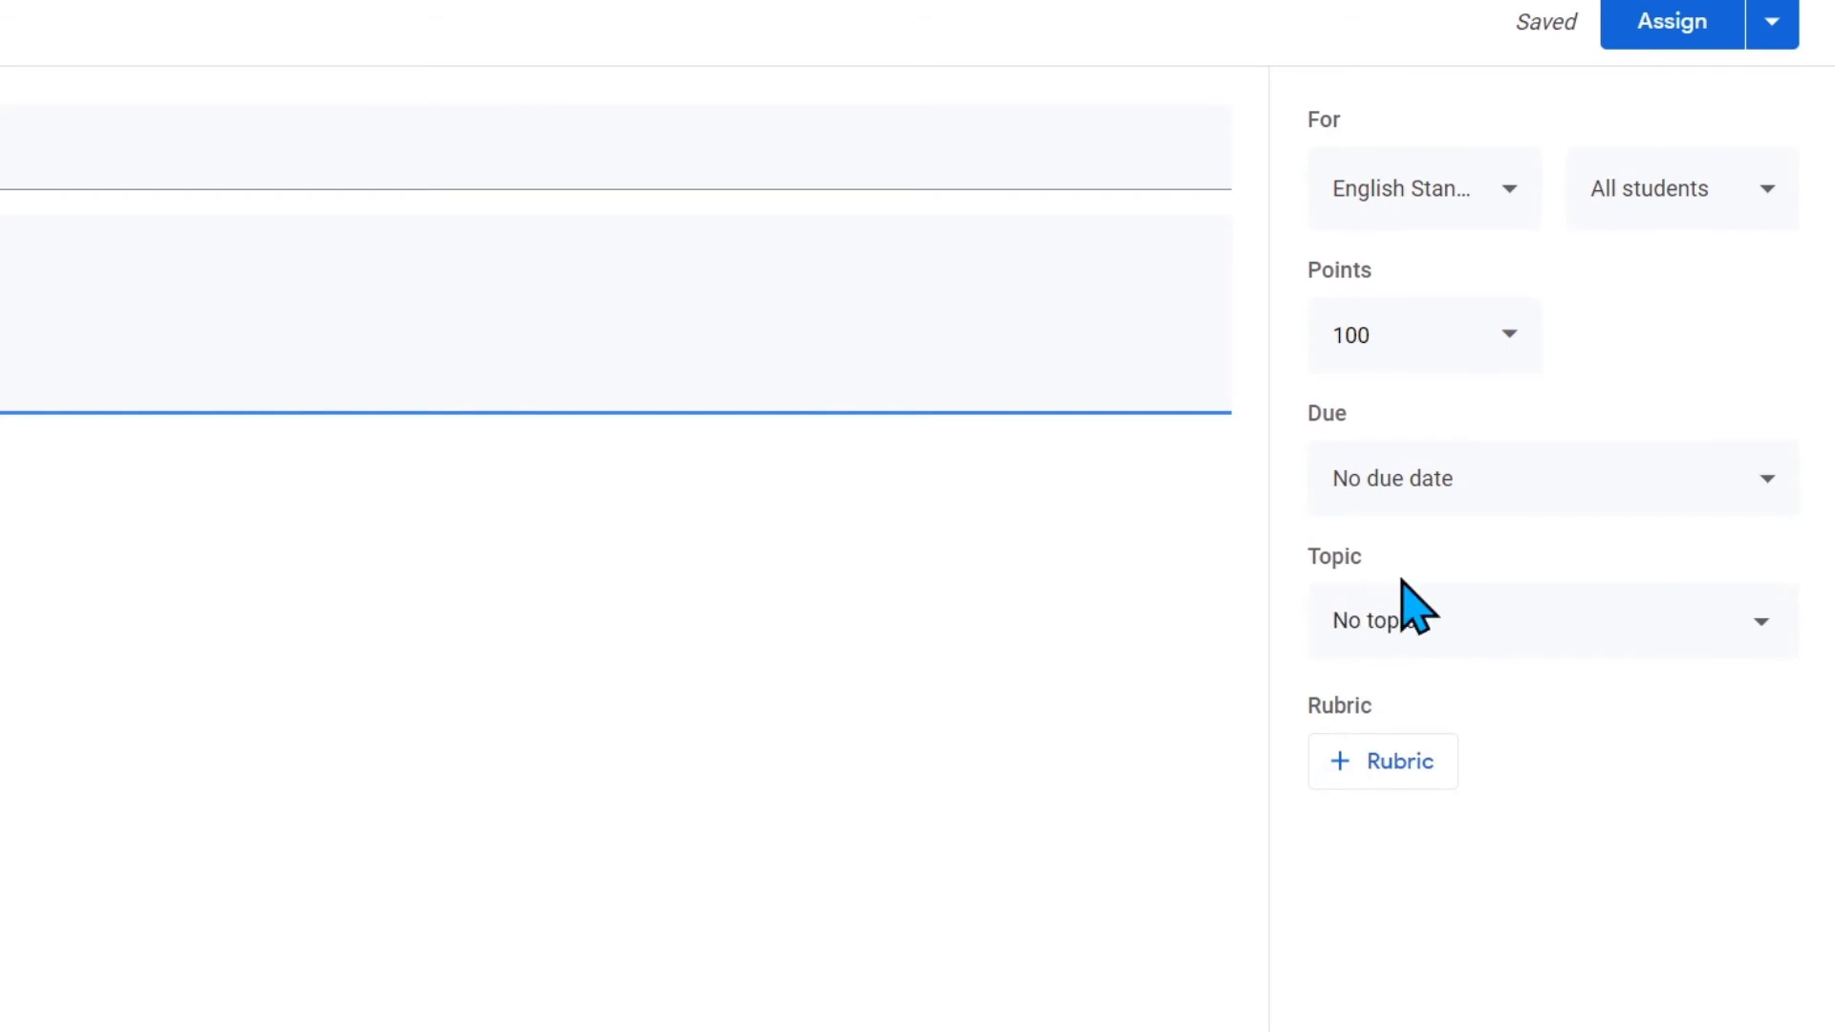
pyautogui.click(1756, 640)
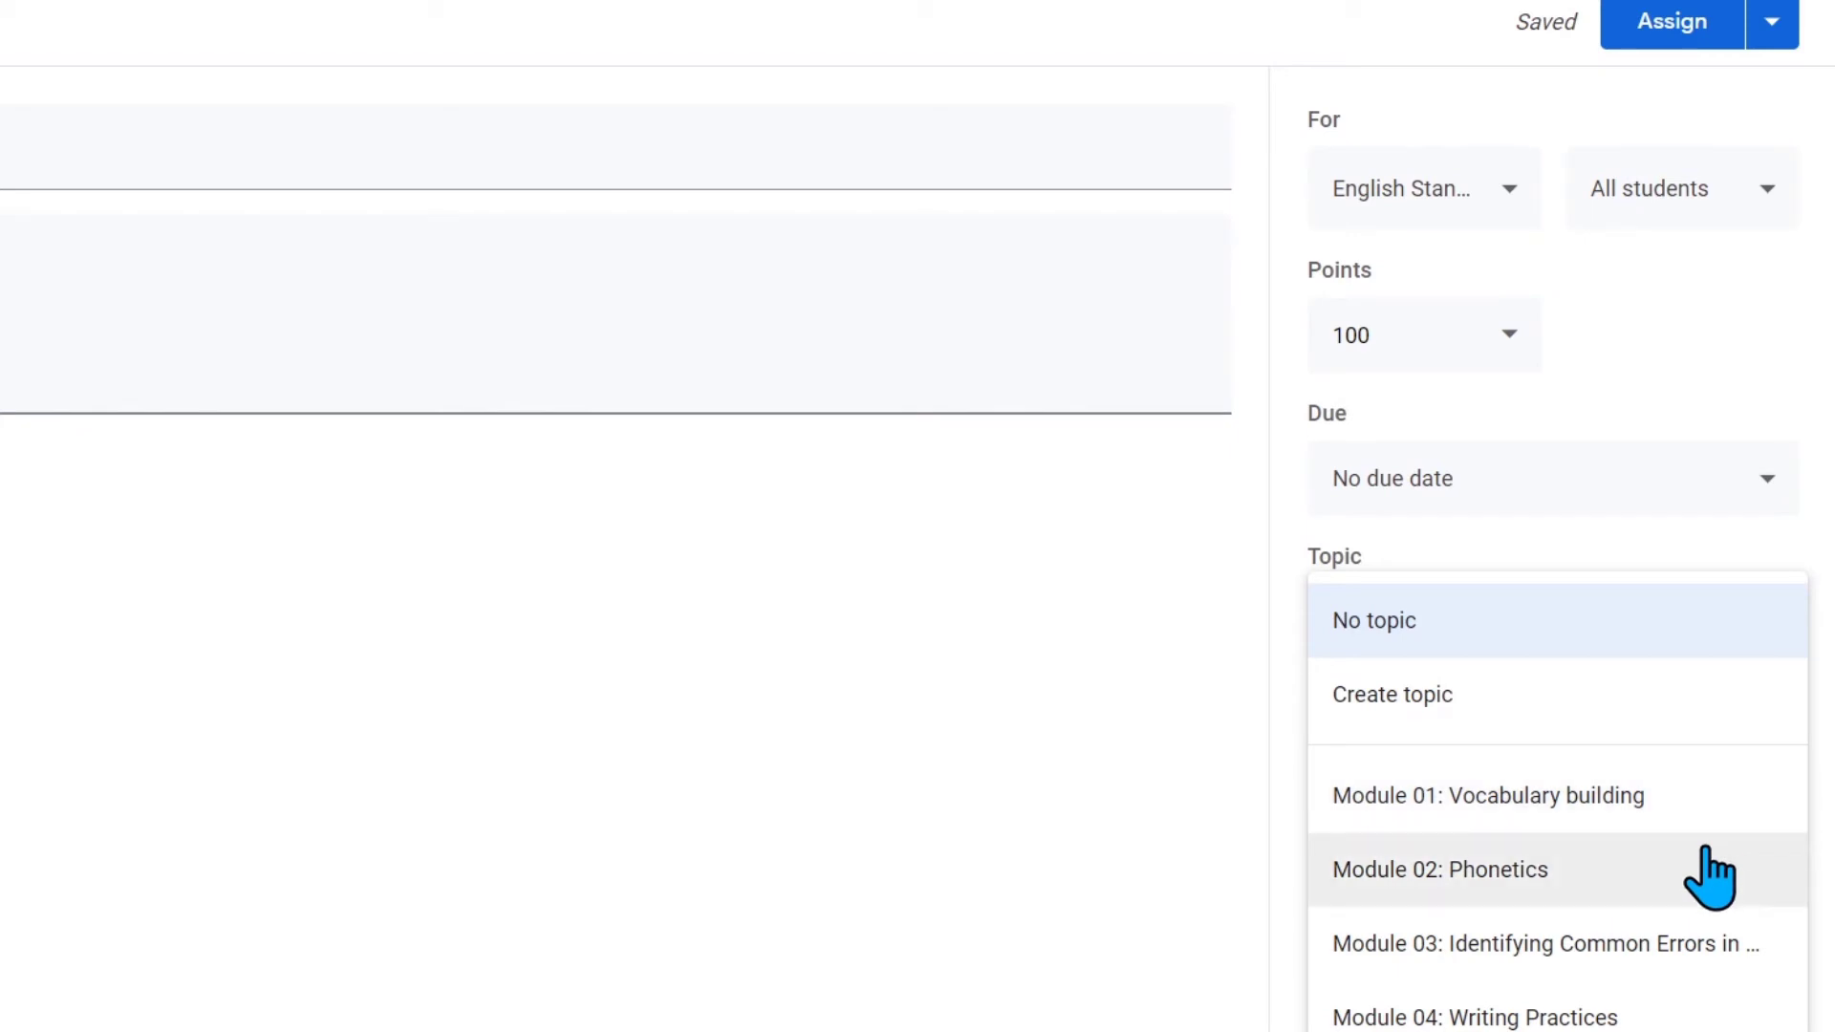
pyautogui.click(1708, 817)
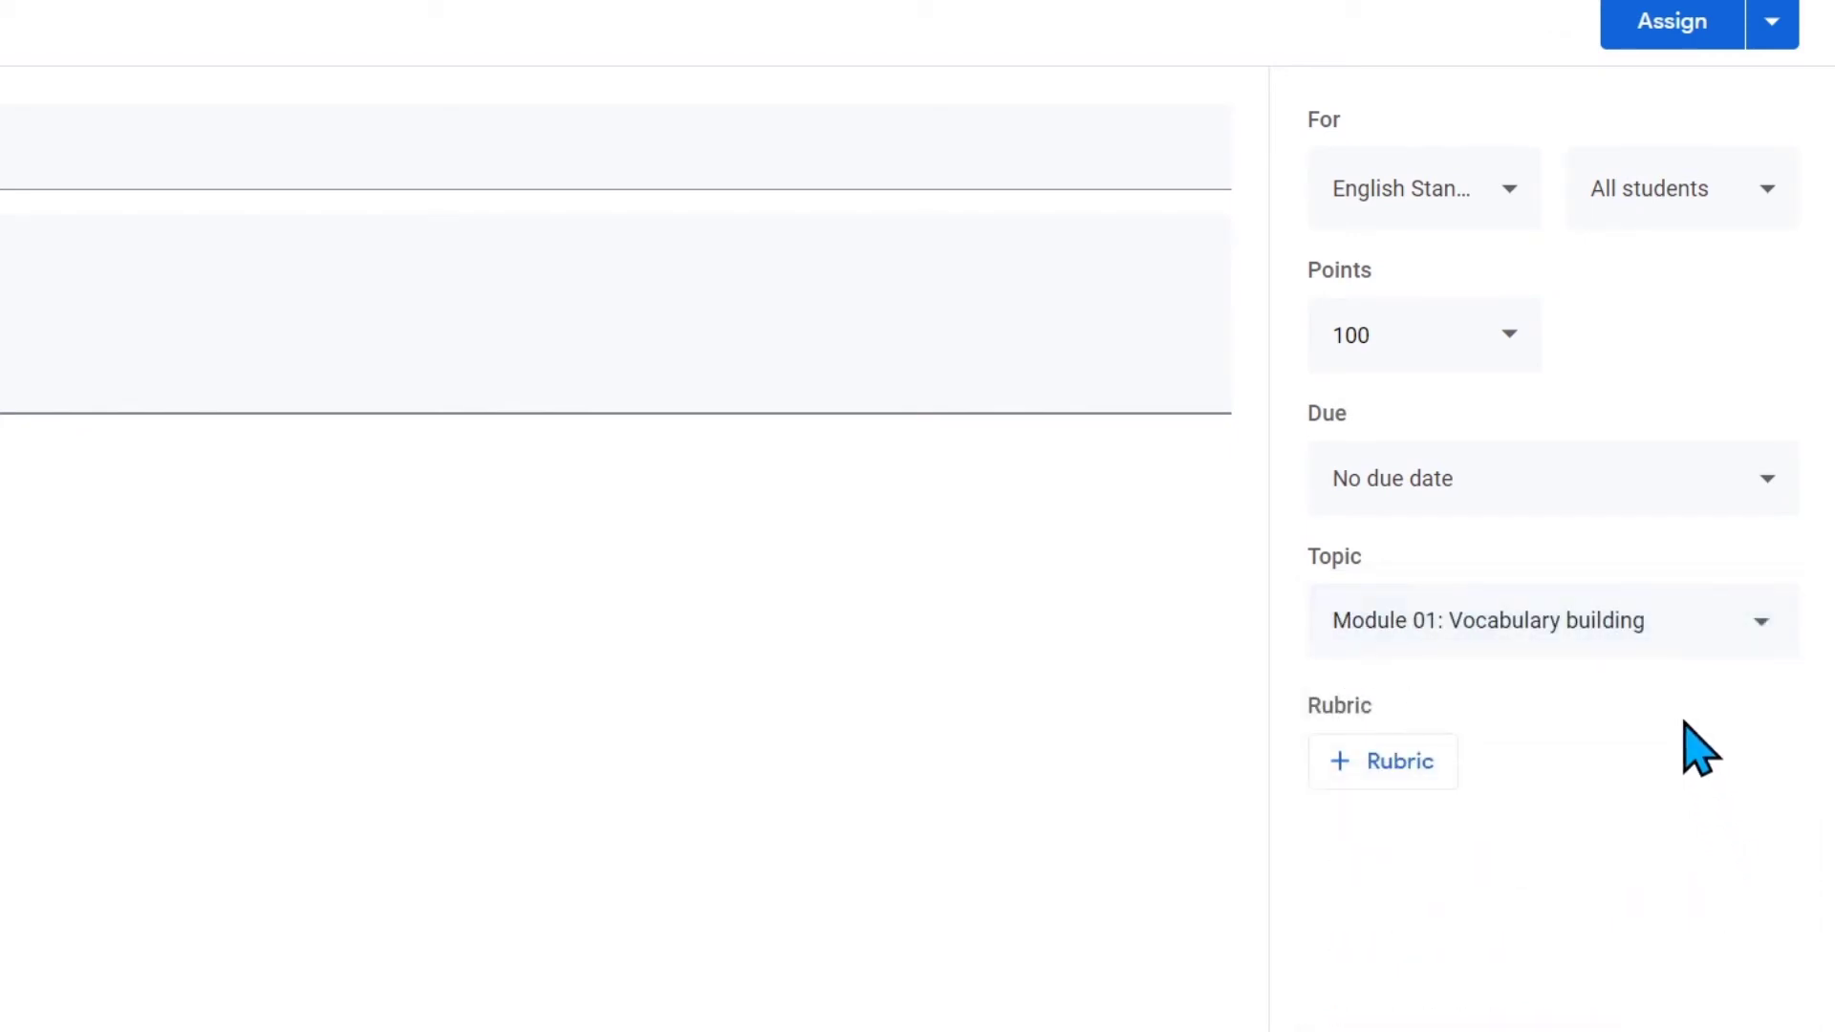
pyautogui.click(1662, 29)
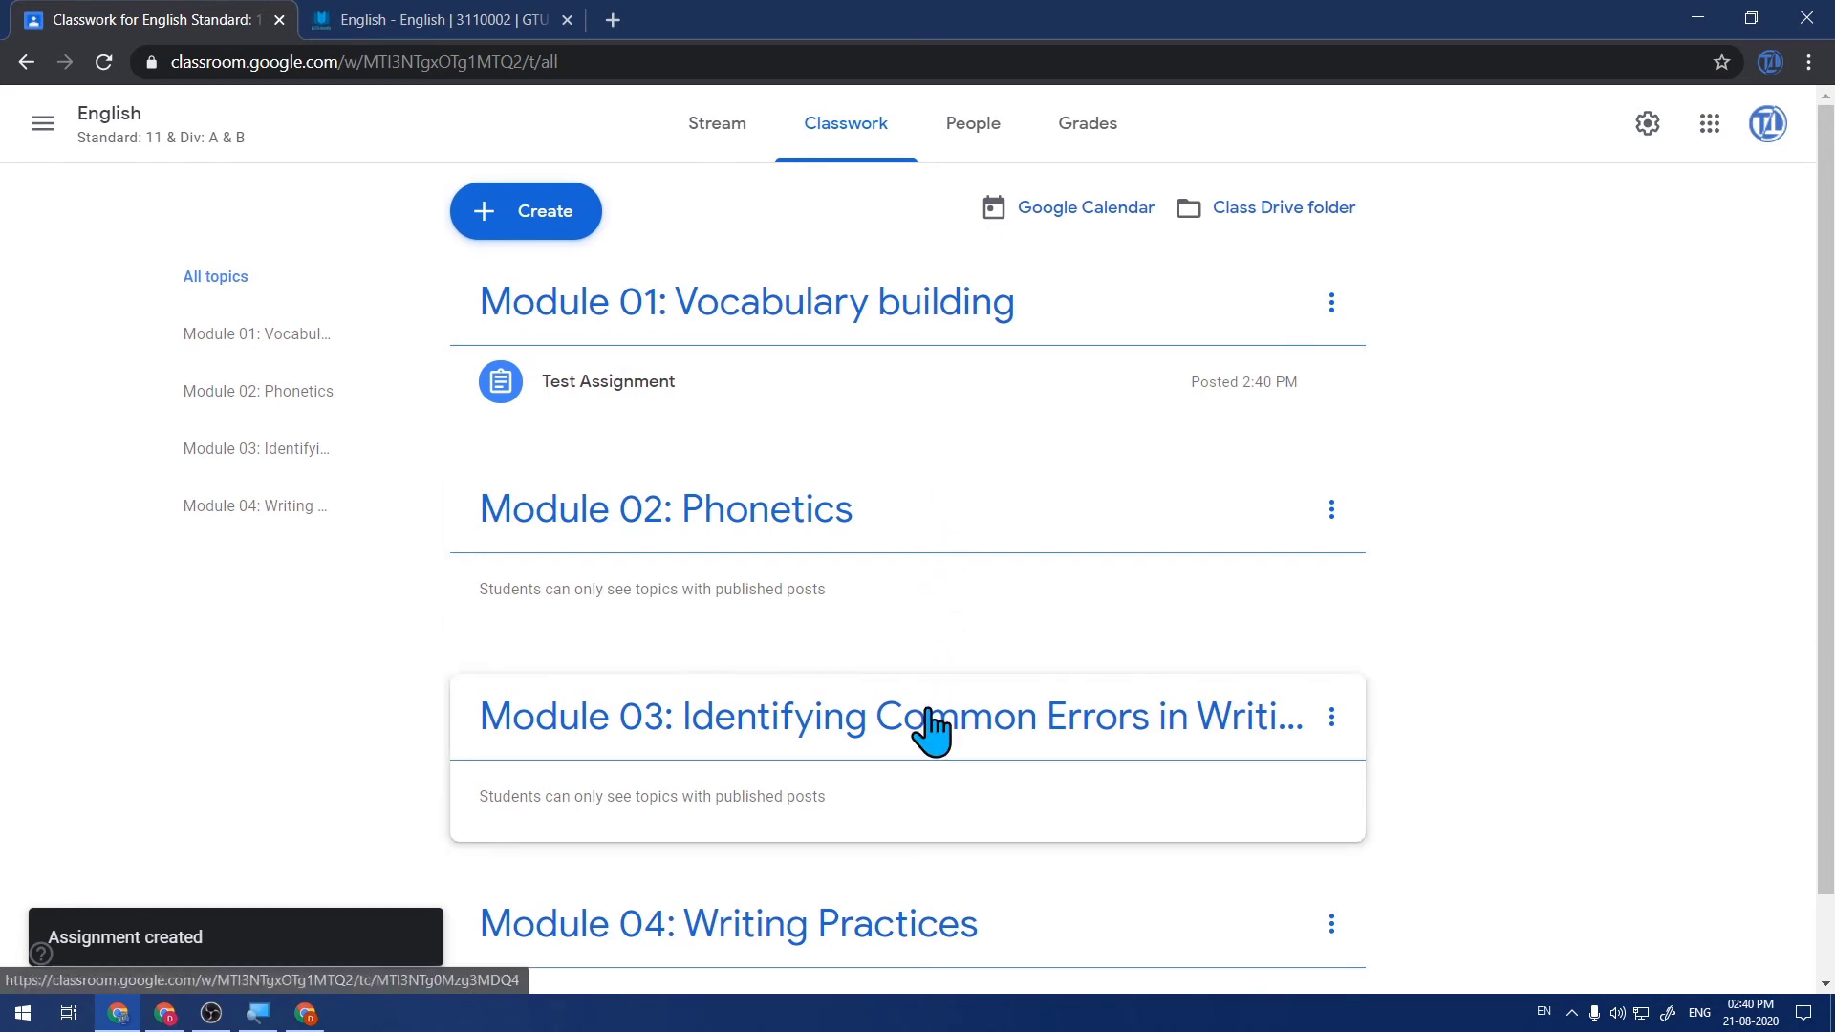
# Create a material titled "Test Material" under the Module 03 topic on identifying common errors and post it
pyautogui.click(554, 229)
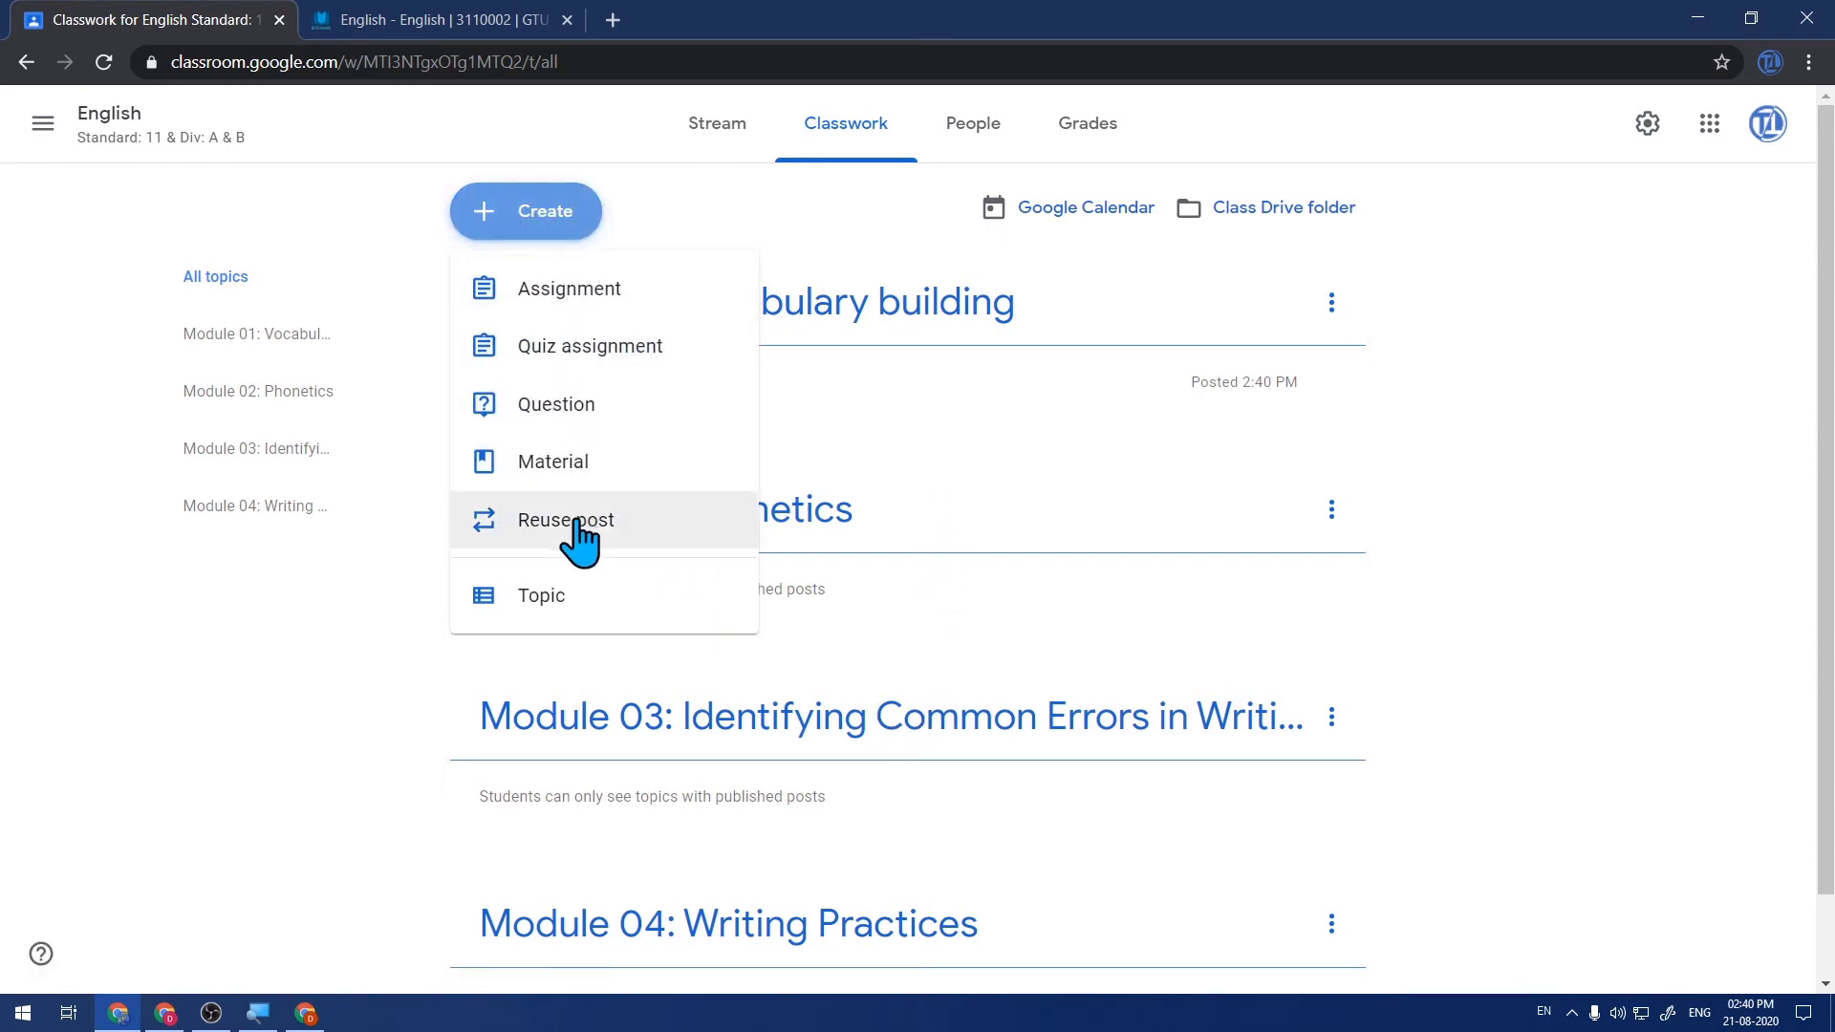
pyautogui.click(559, 470)
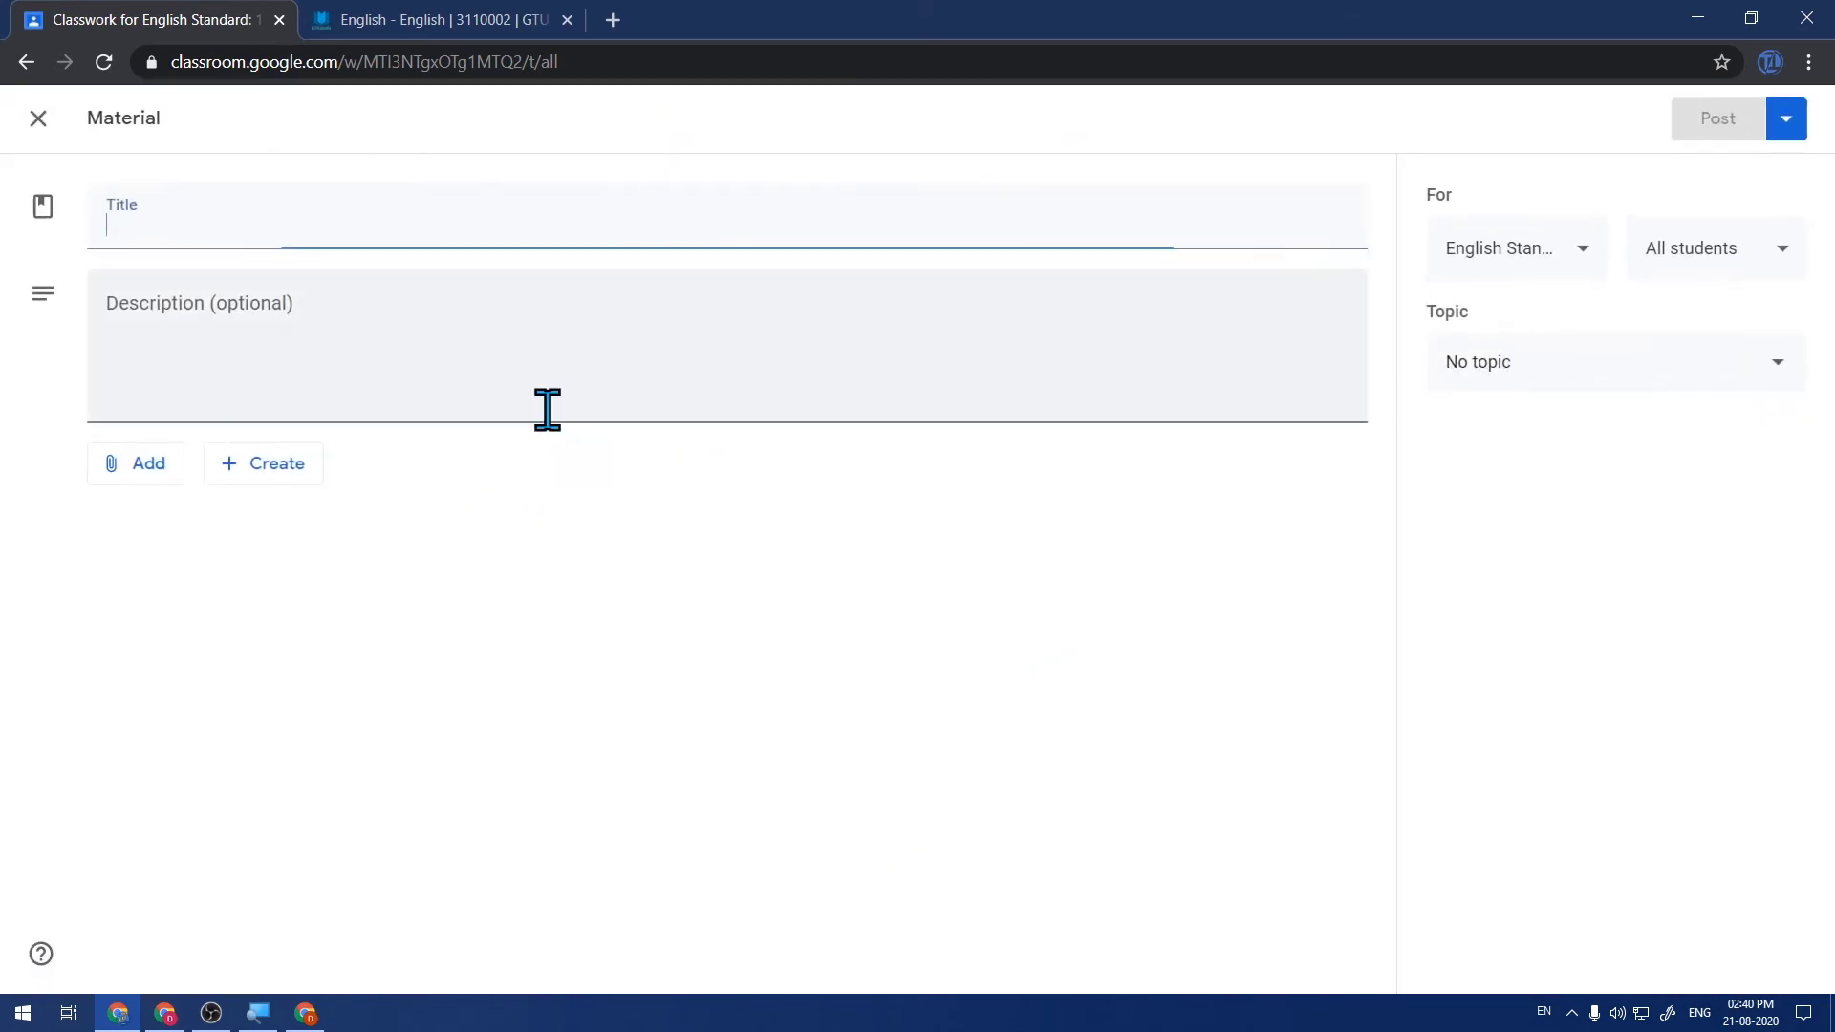
pyautogui.write('Te')
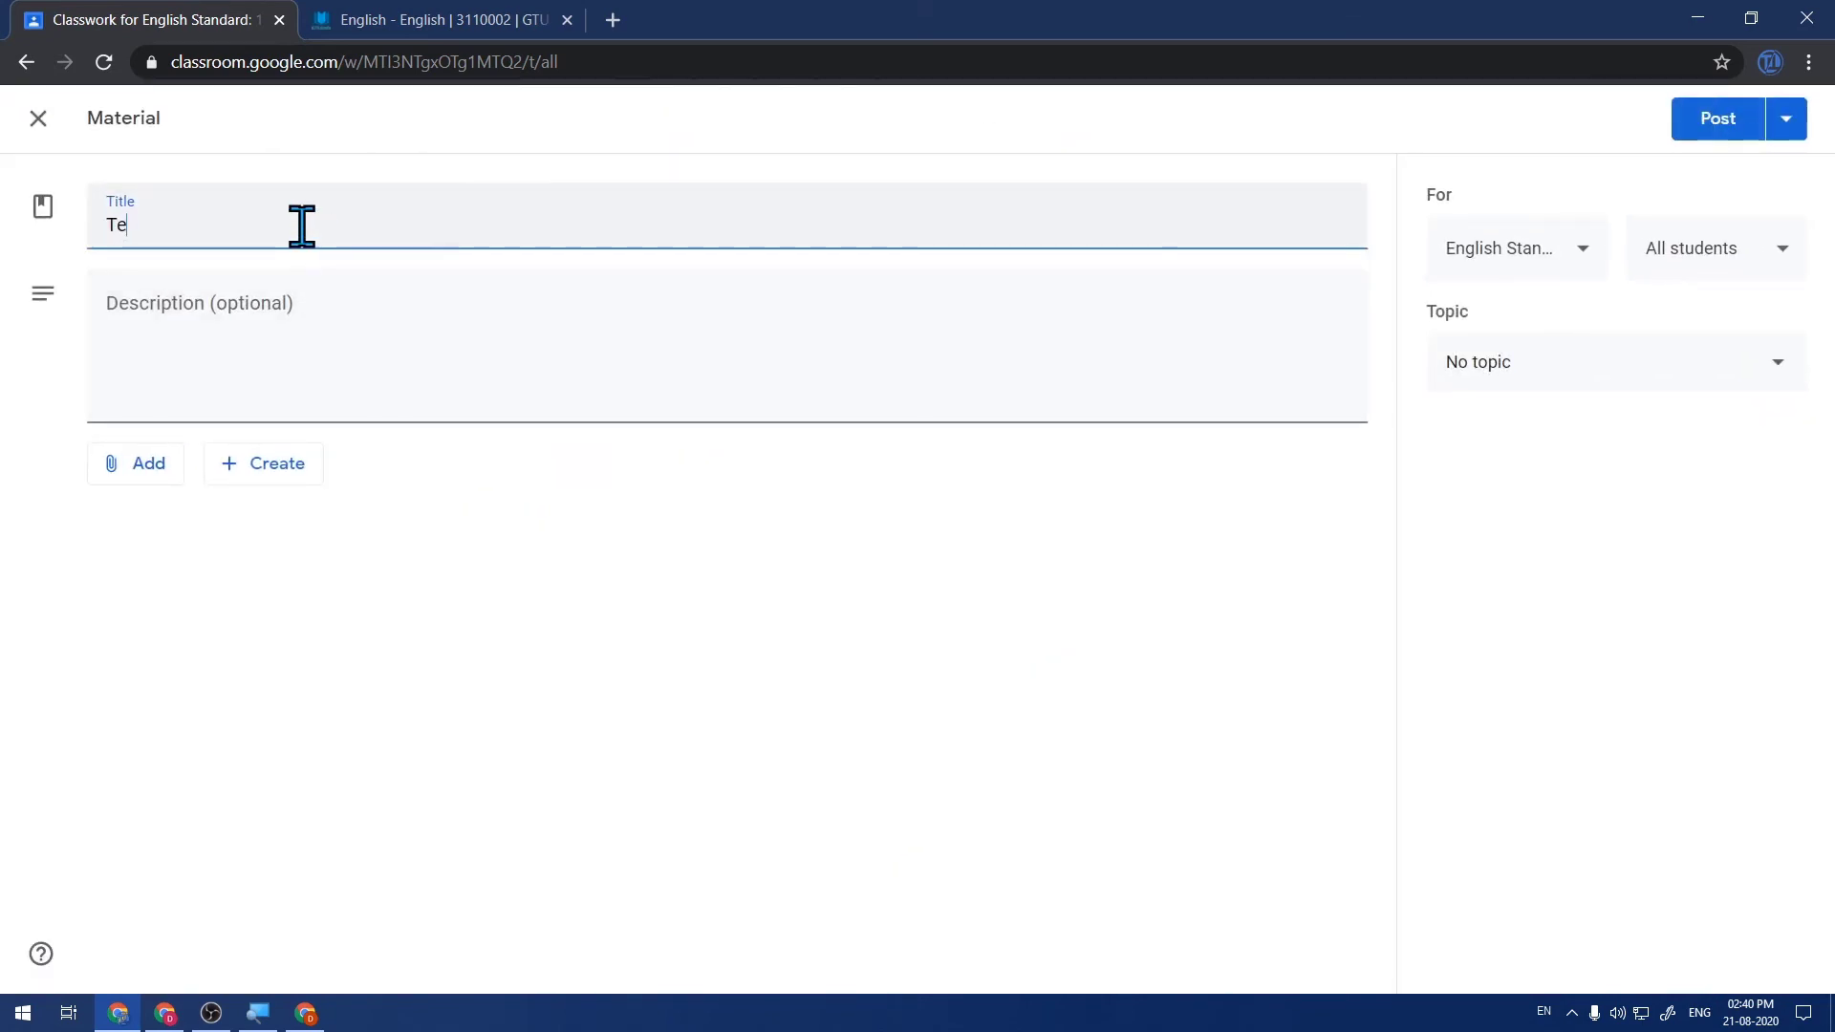
pyautogui.write('st Material')
pyautogui.click(1780, 371)
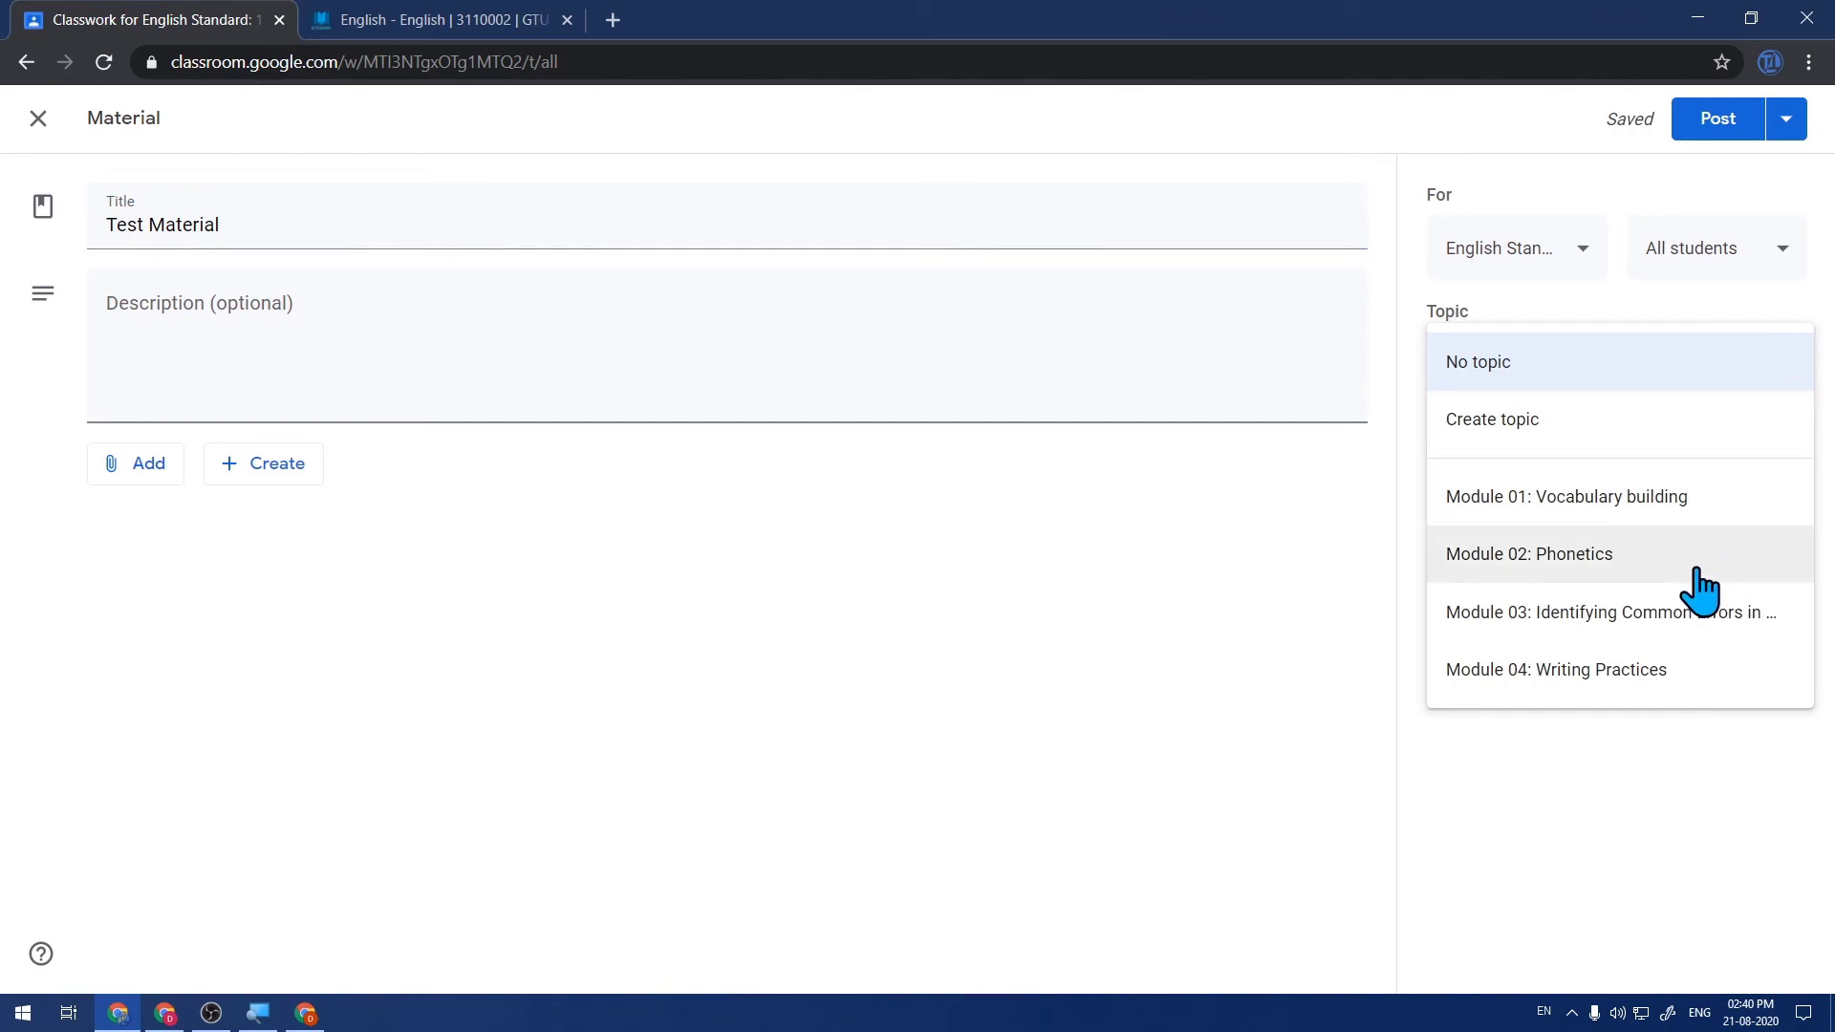
pyautogui.click(1726, 627)
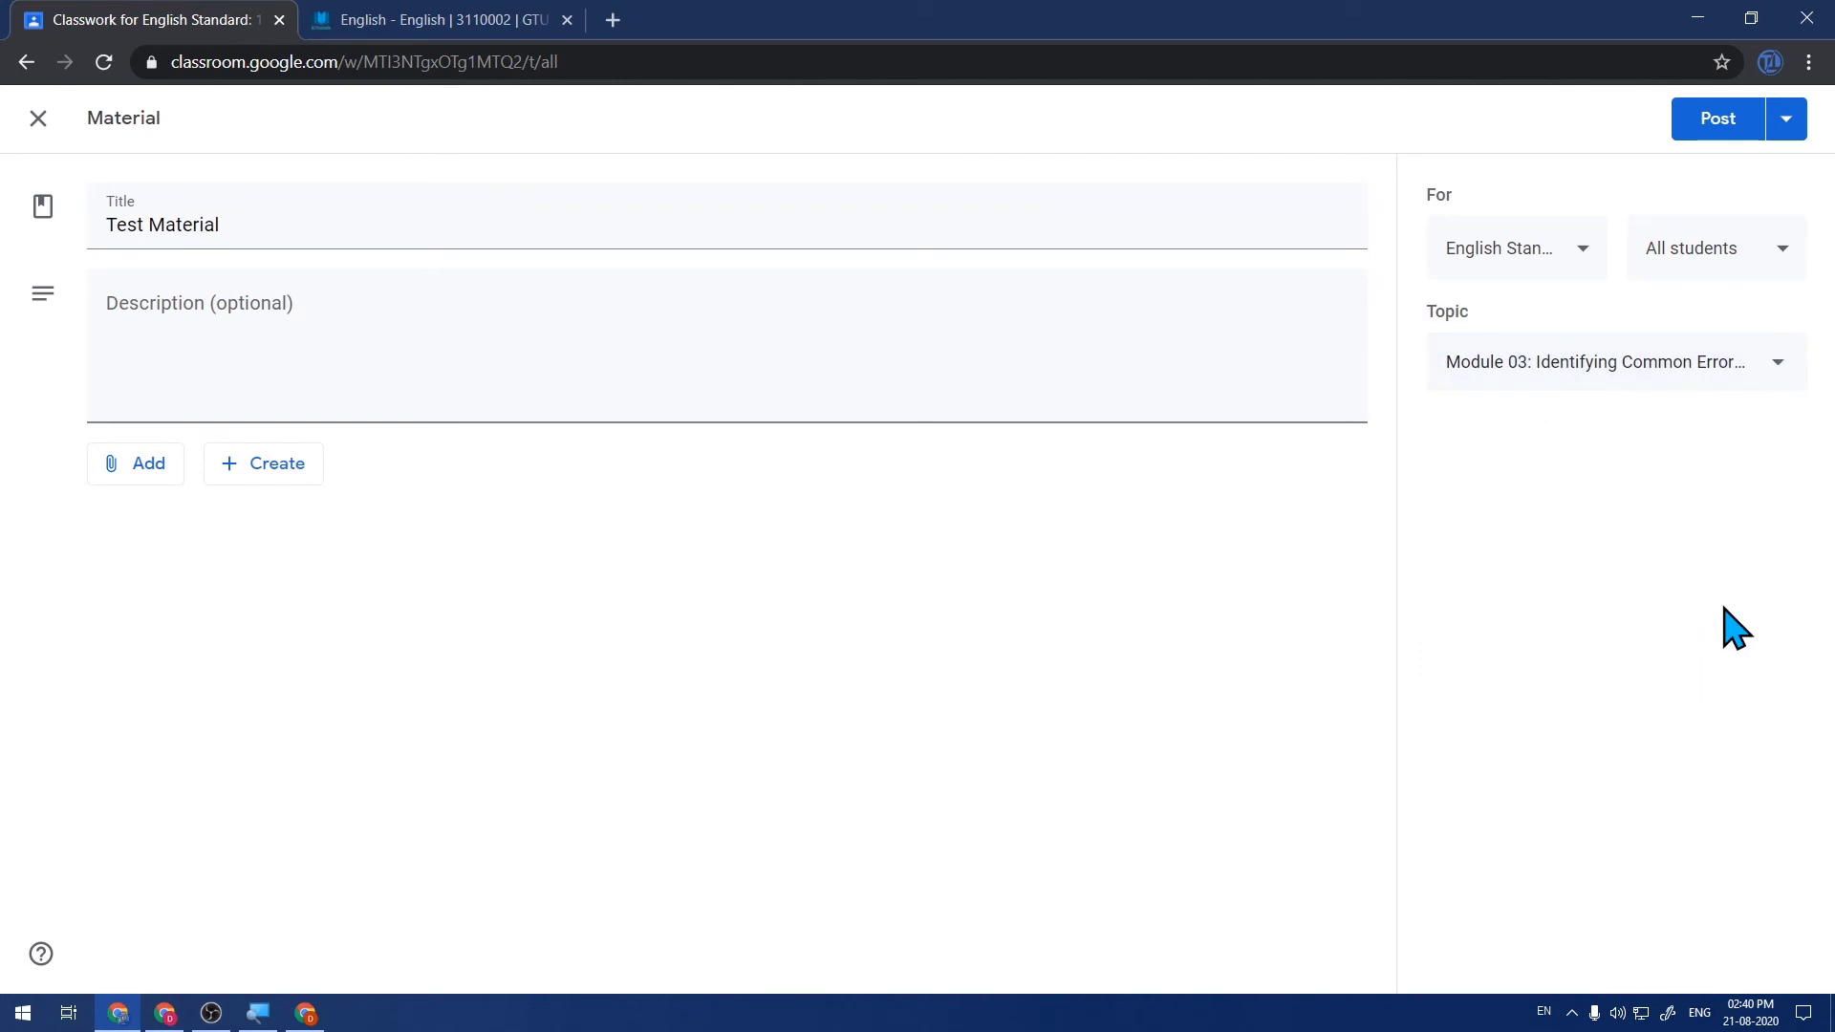
pyautogui.click(1729, 123)
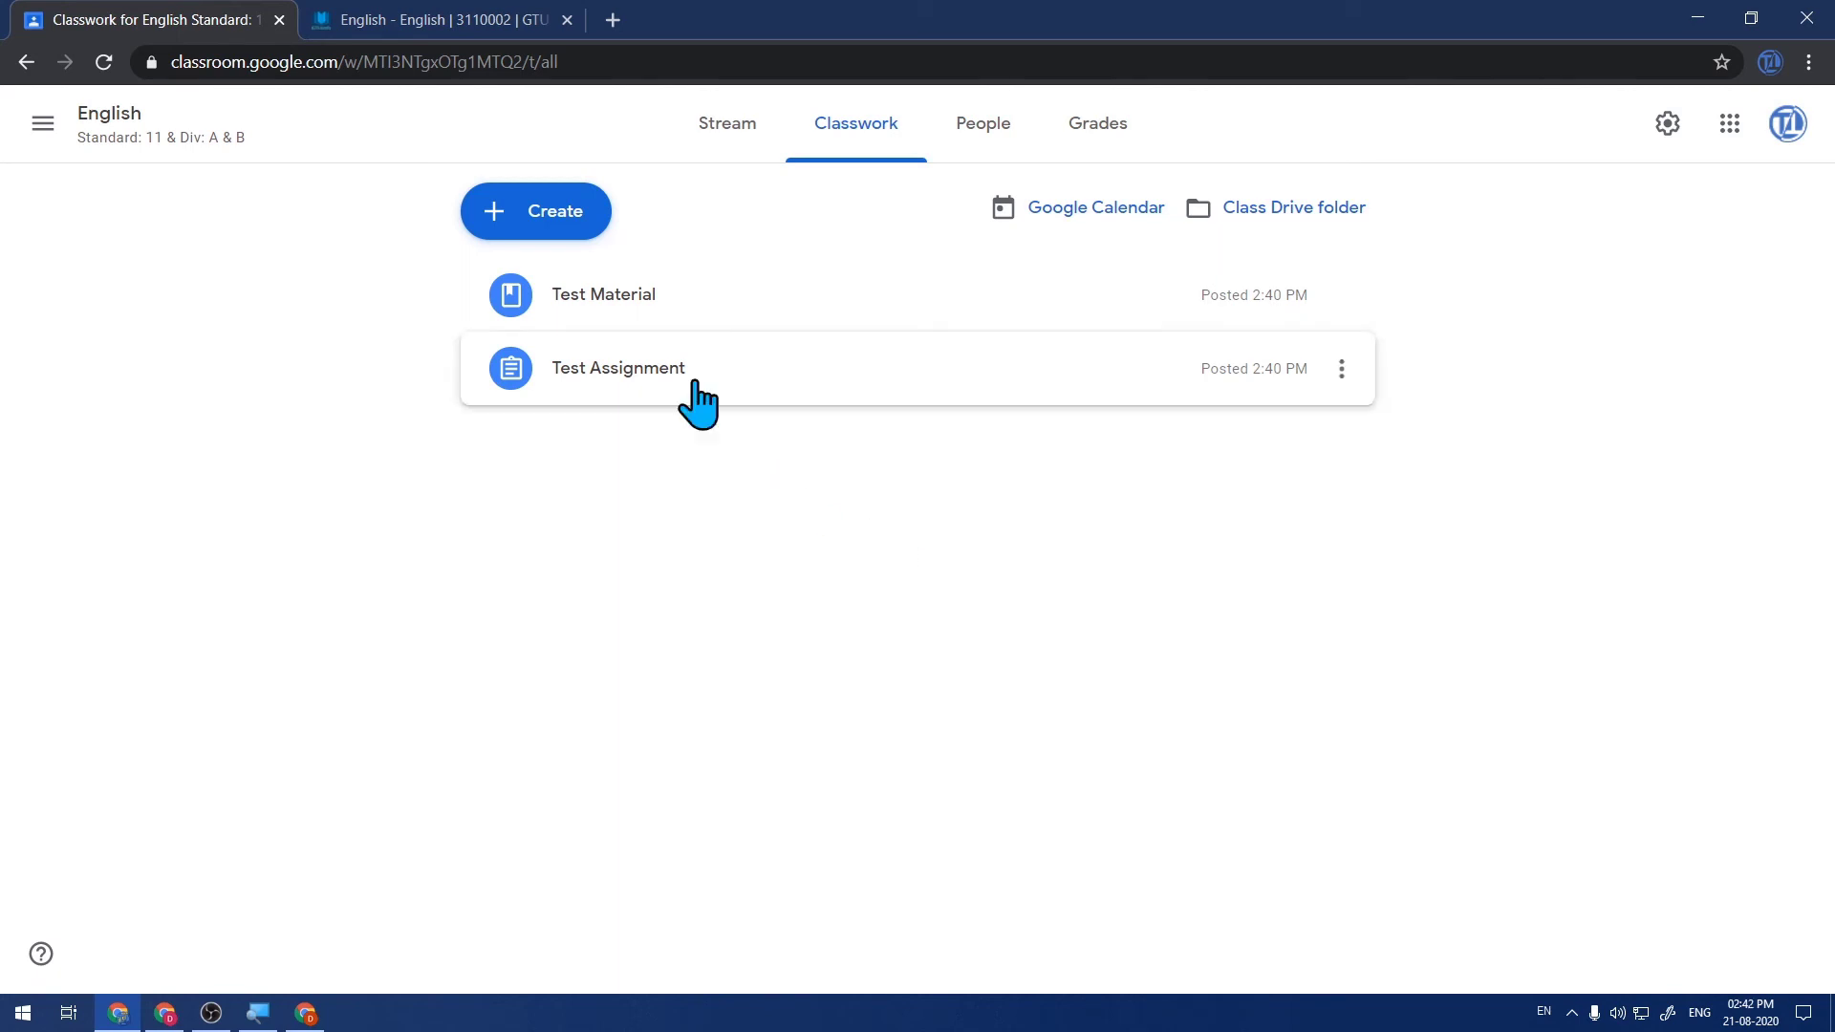
# Create three classwork topics named "Lectures & Notes", "Assignments" and "Unit Tests"
pyautogui.click(564, 222)
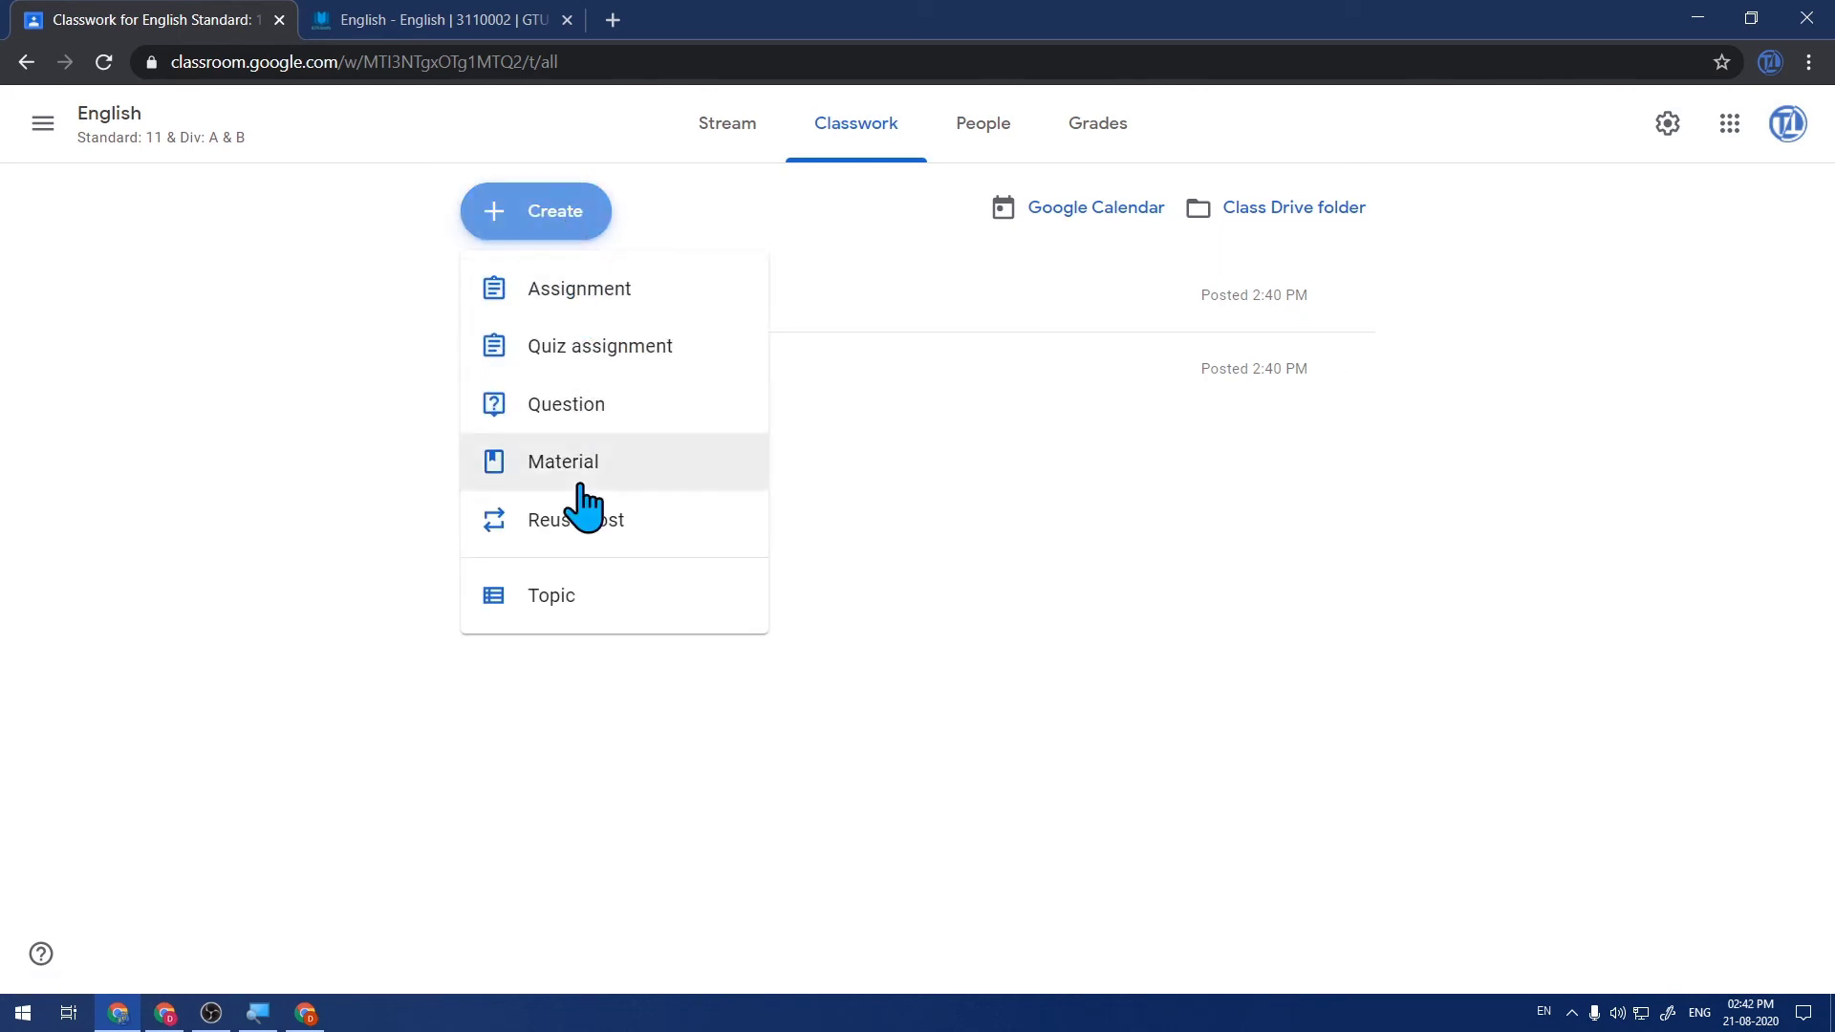
pyautogui.click(579, 596)
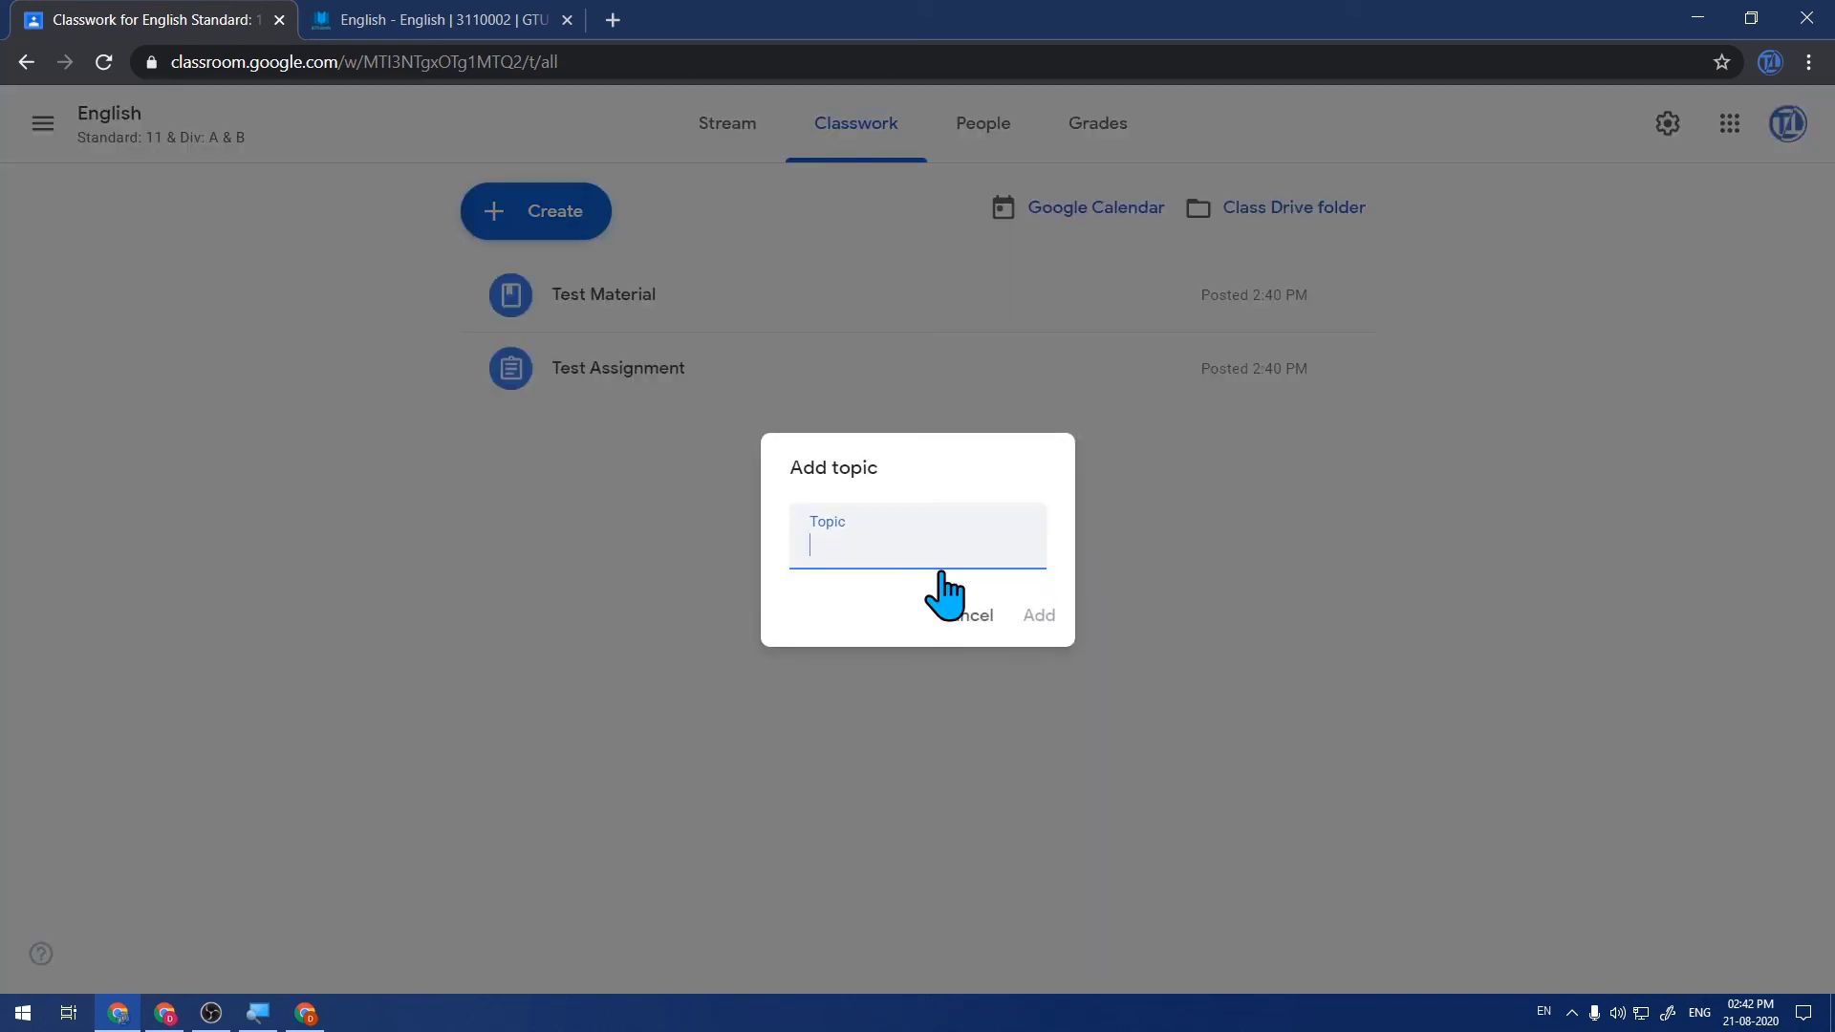
pyautogui.write('Lectures & Notes')
pyautogui.click(1039, 615)
pyautogui.write('Assignments')
pyautogui.click(1040, 615)
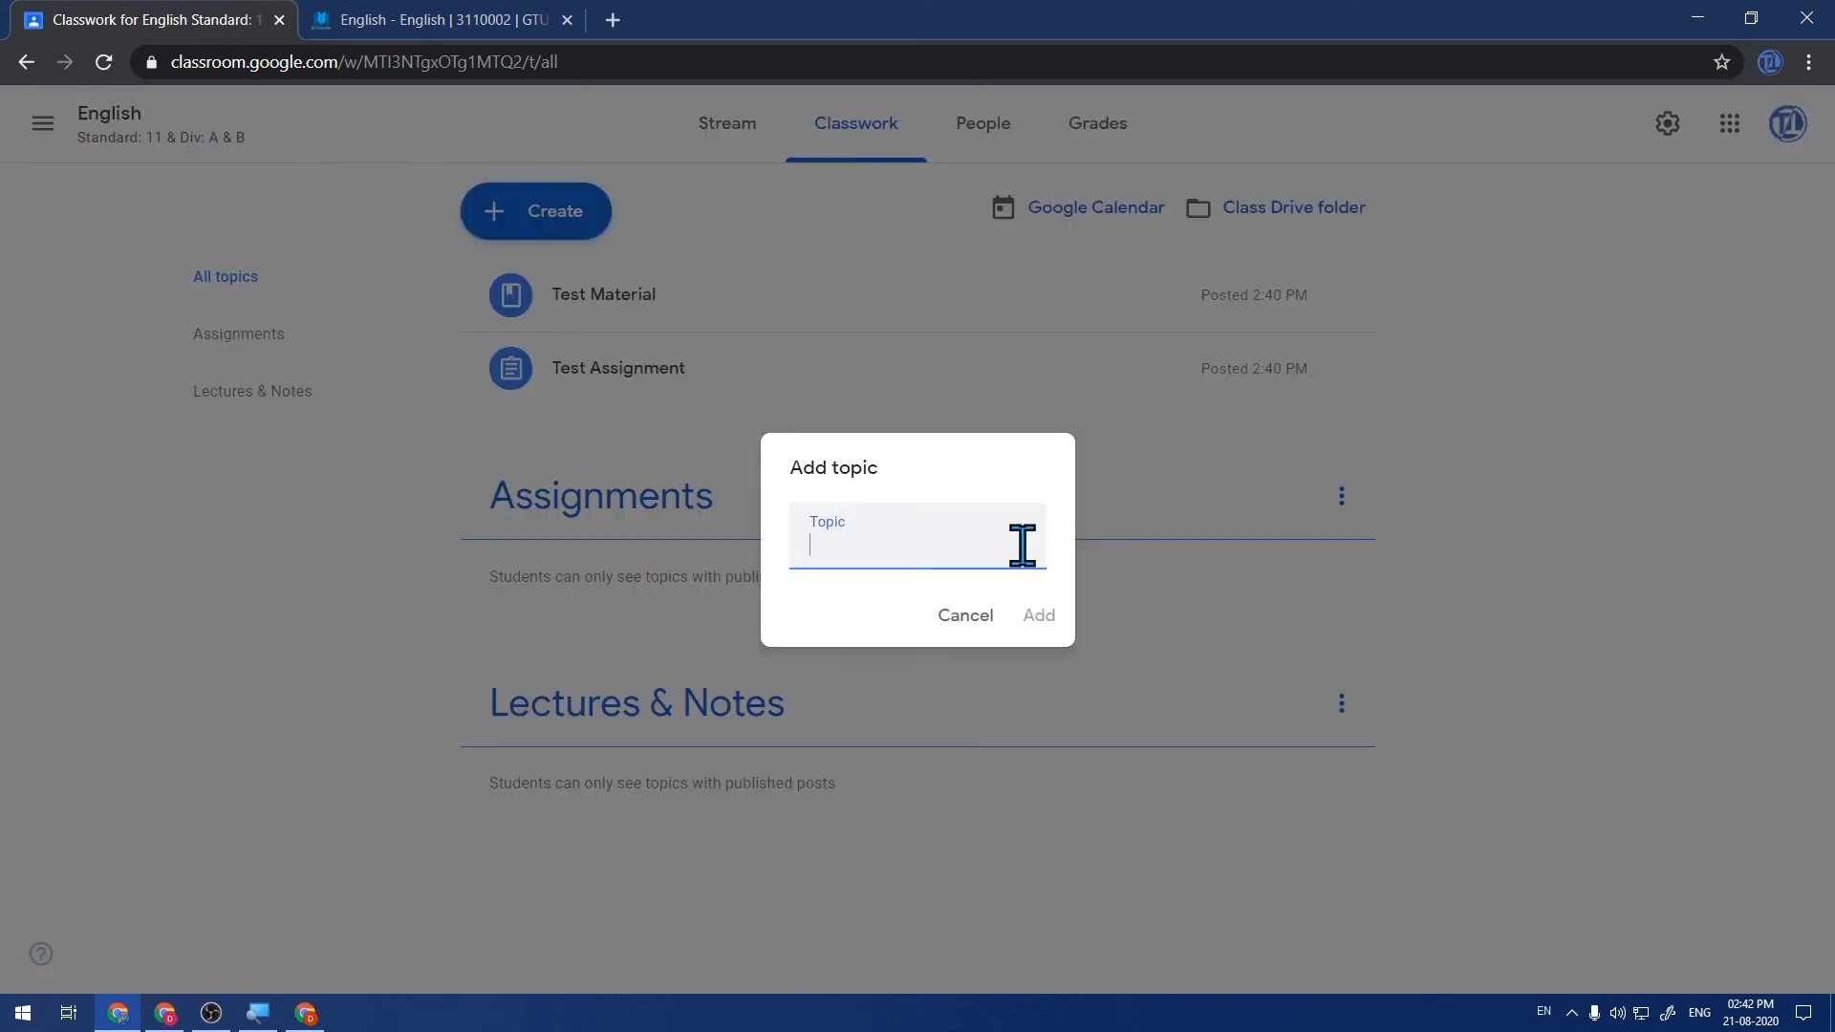
pyautogui.write('Unit Tests')
pyautogui.click(1042, 623)
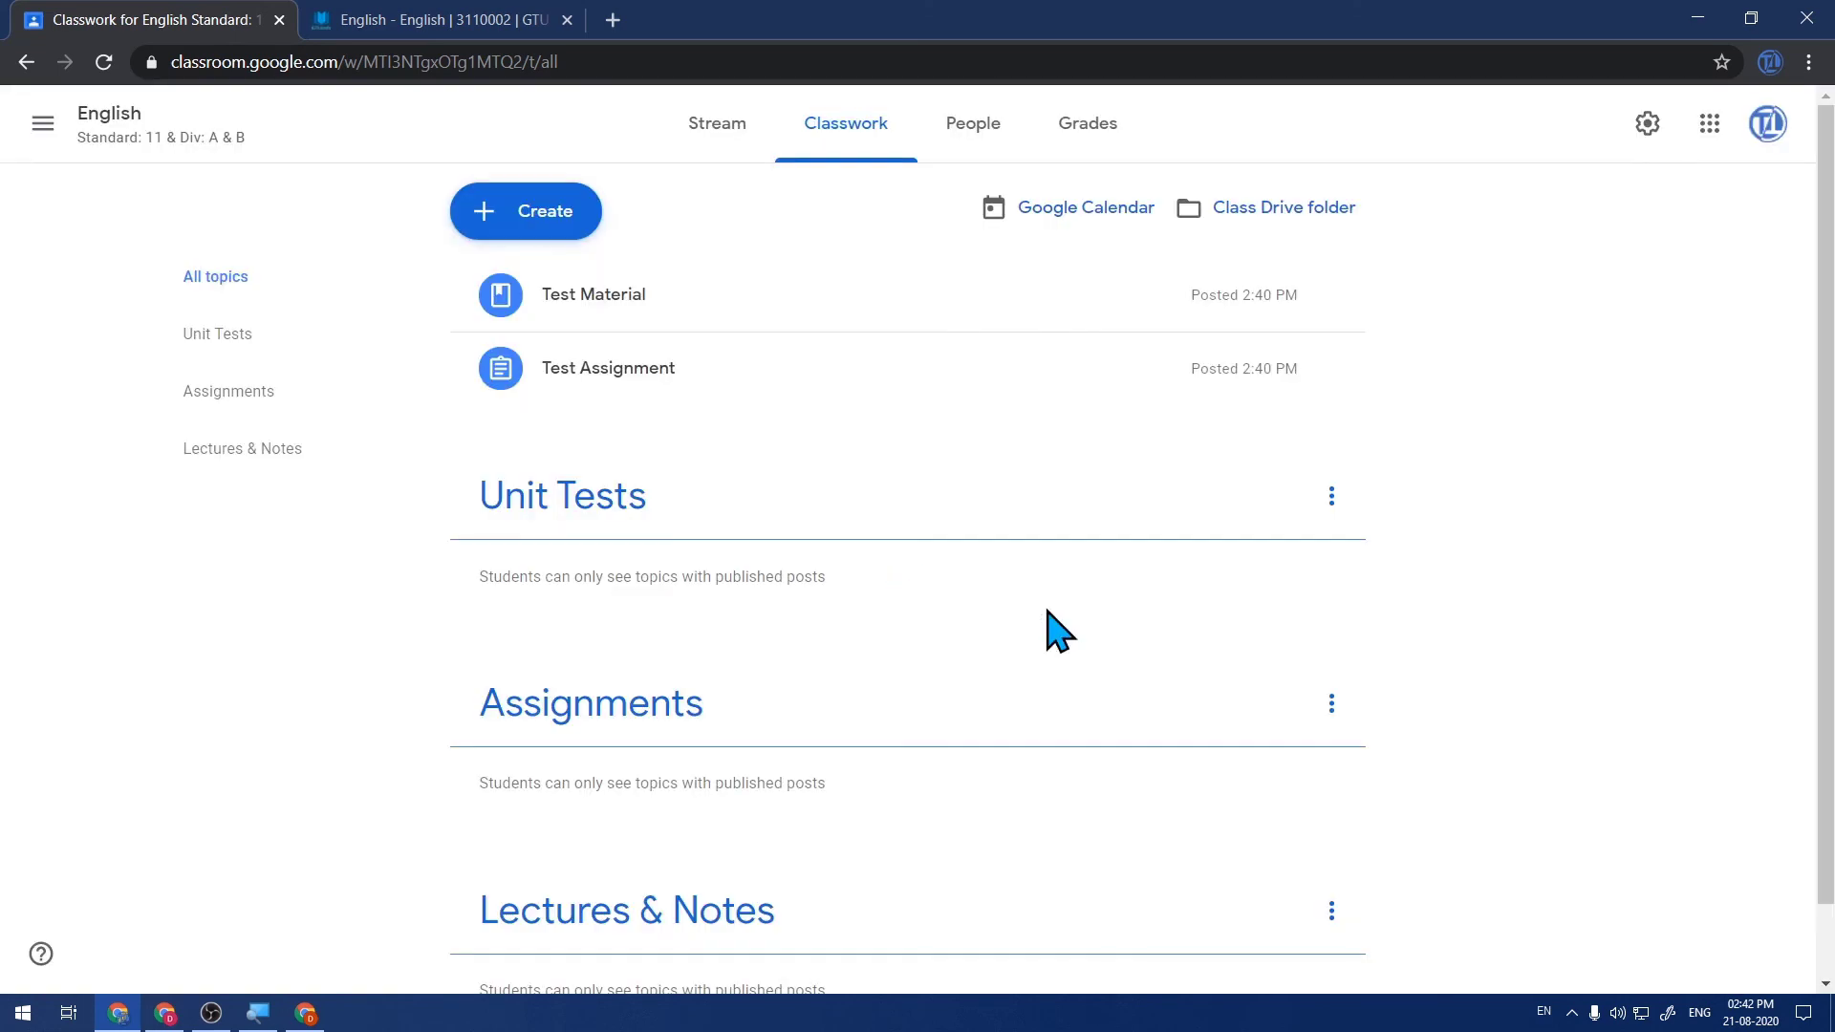
# Move Test Assignment into the Assignments topic and Test Material into the Lectures & Notes topic
pyautogui.scroll(-2, 1049, 628)
pyautogui.scroll(2, 1050, 631)
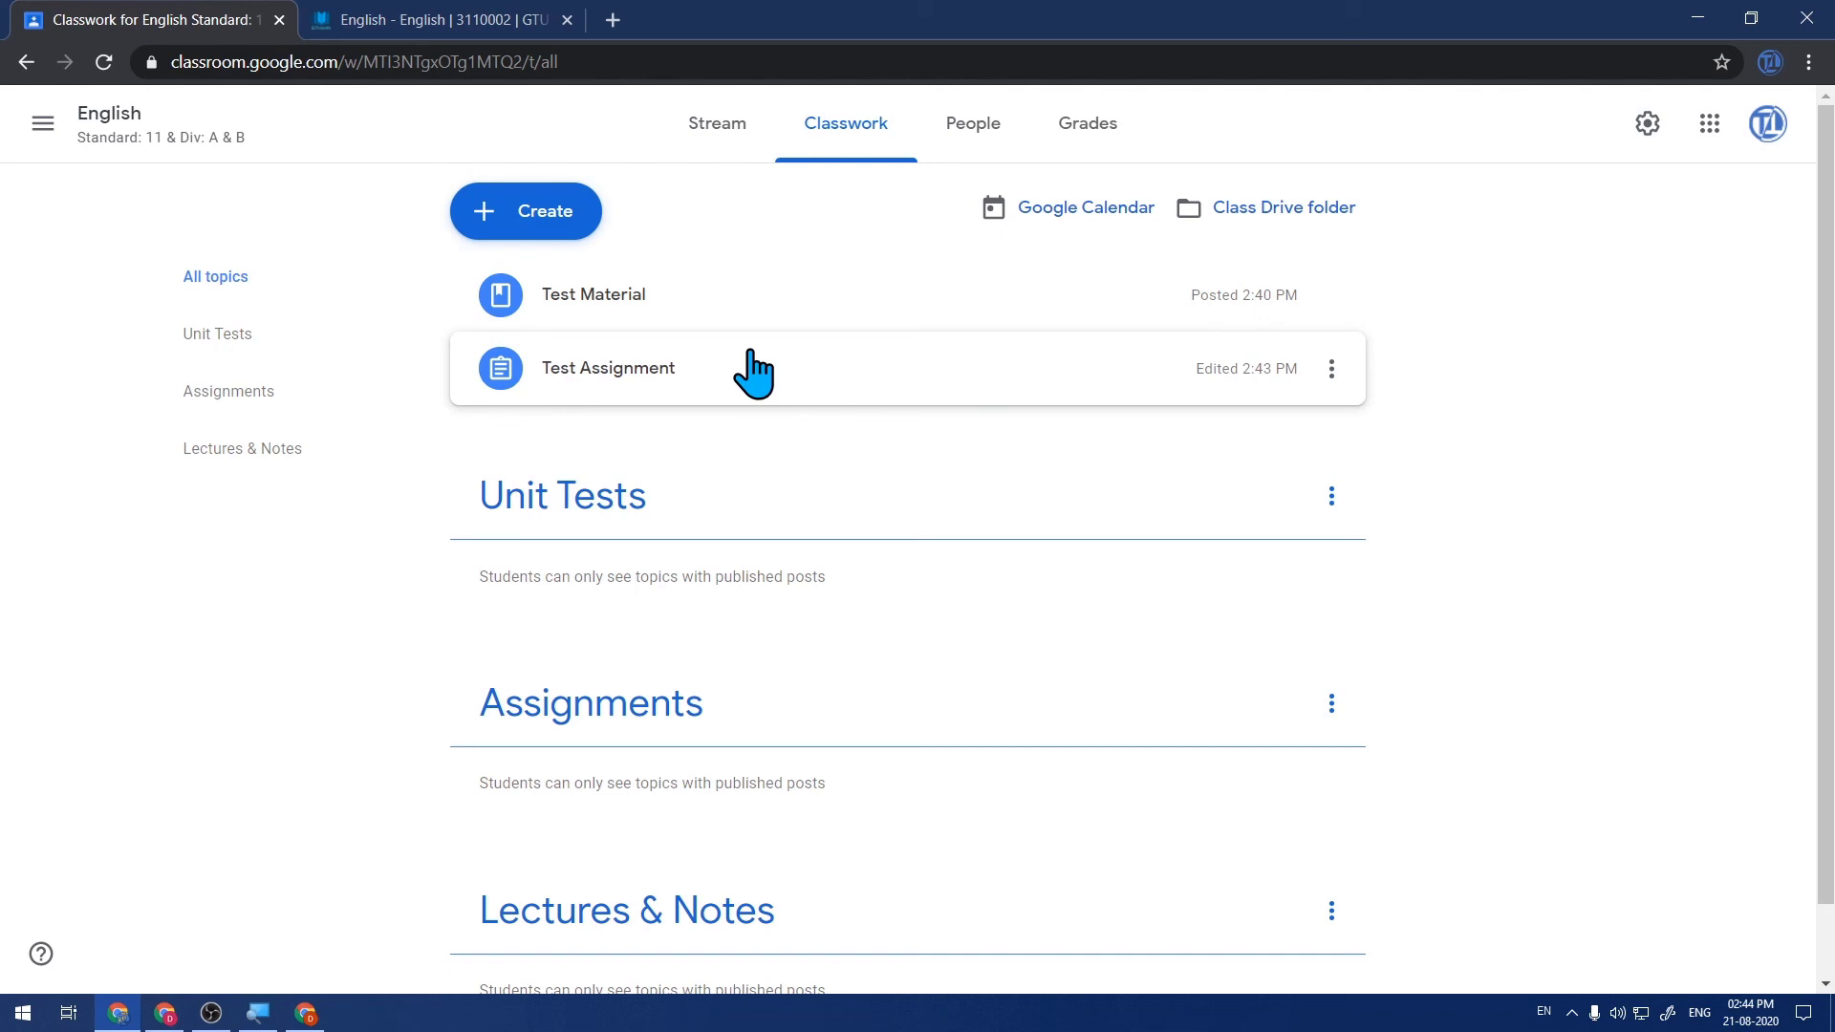
pyautogui.click(703, 361)
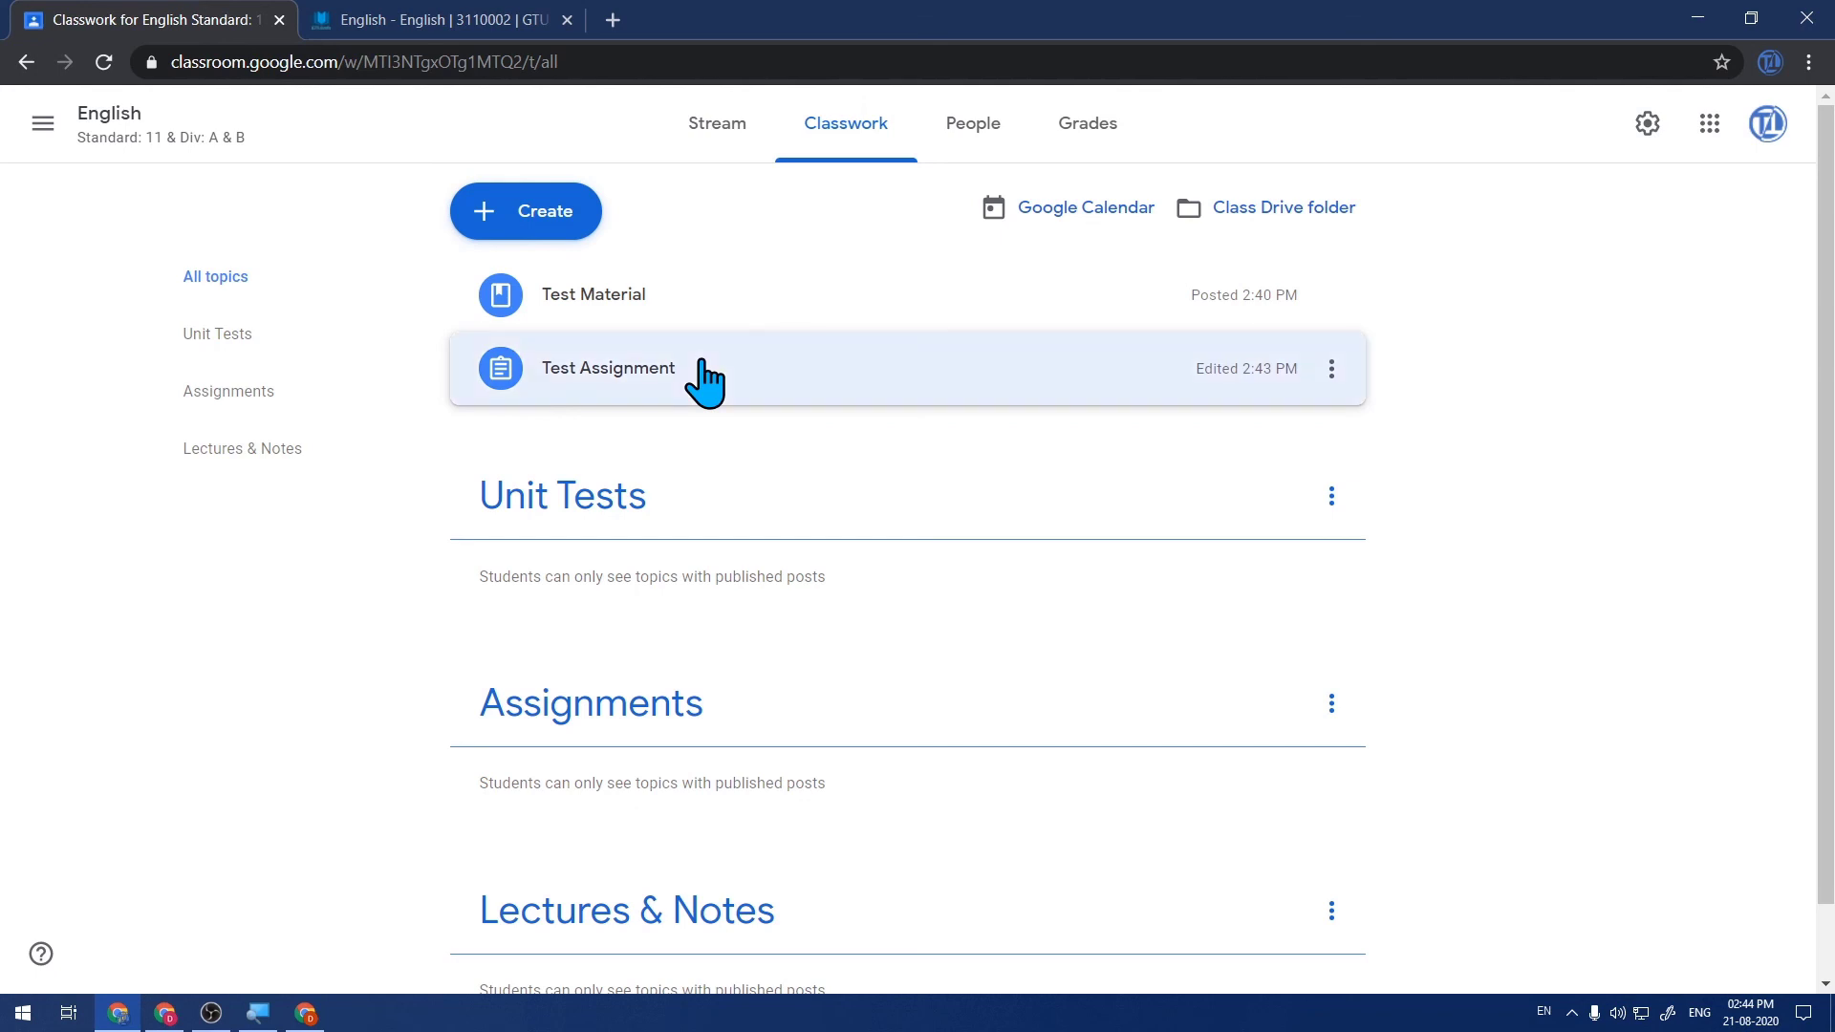
pyautogui.moveTo(703, 361); pyautogui.dragTo(666, 642)
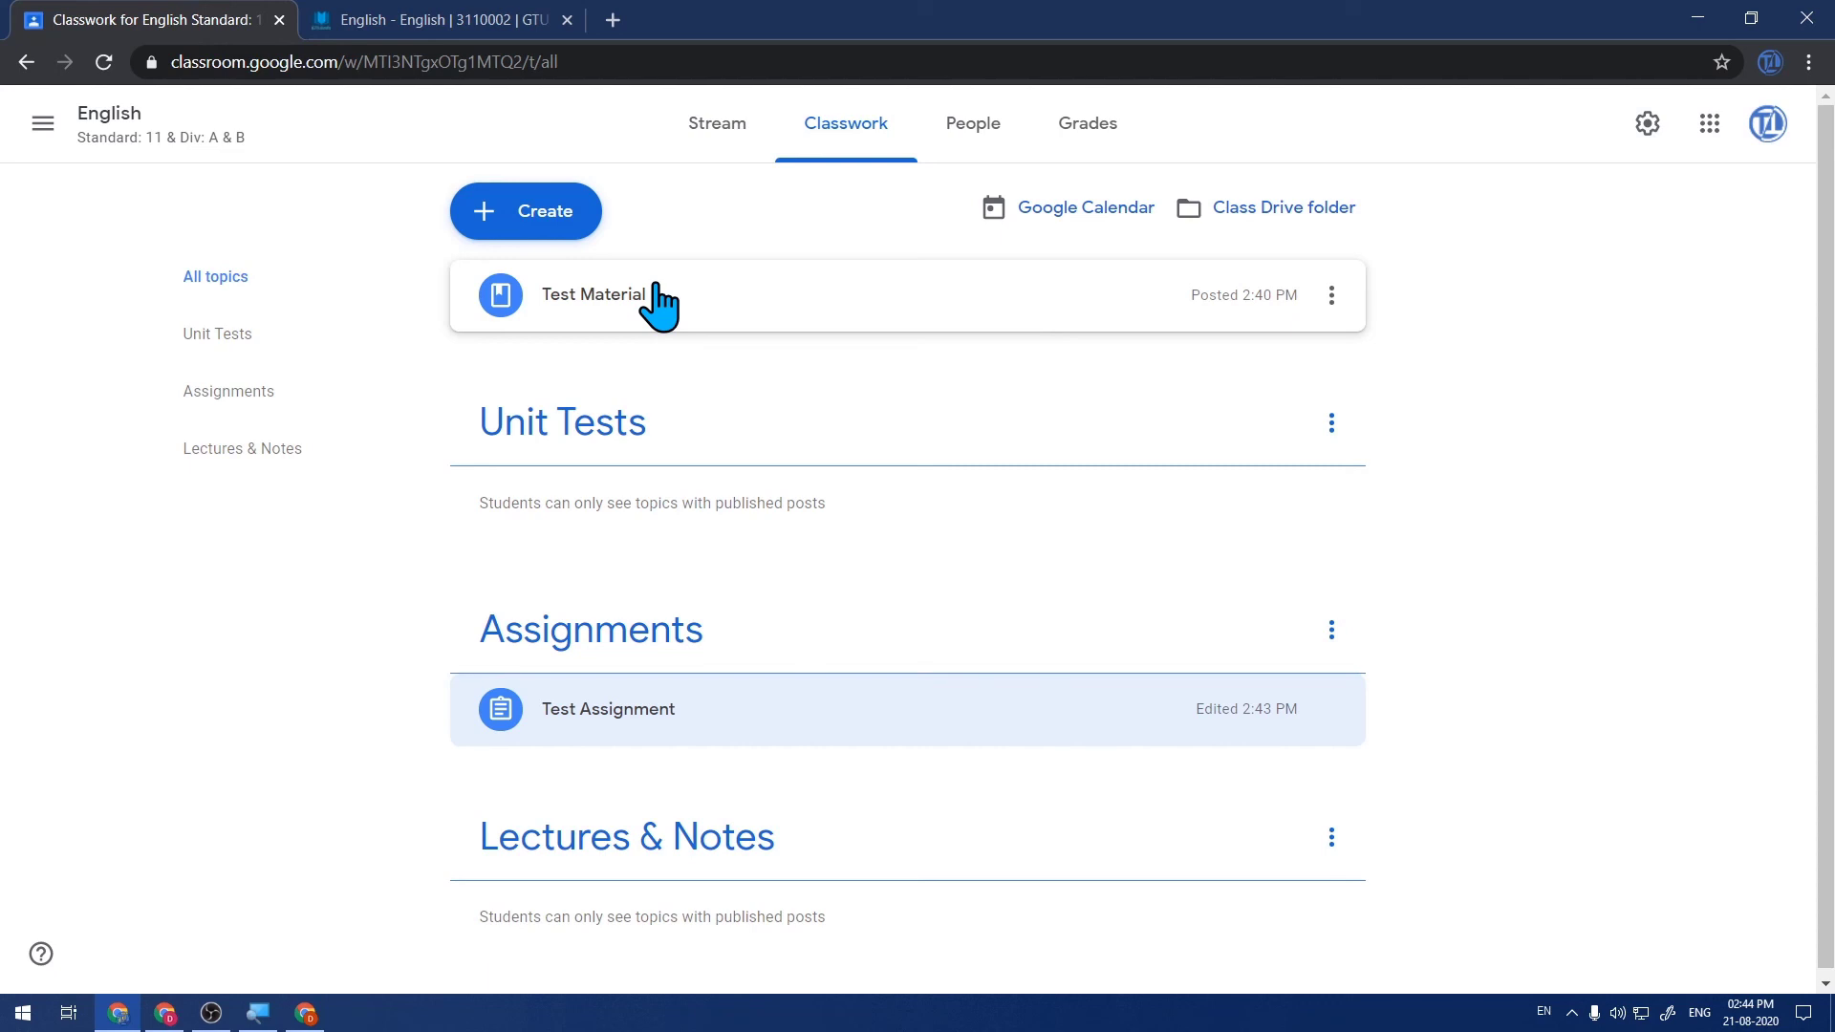
pyautogui.moveTo(669, 296); pyautogui.dragTo(662, 762)
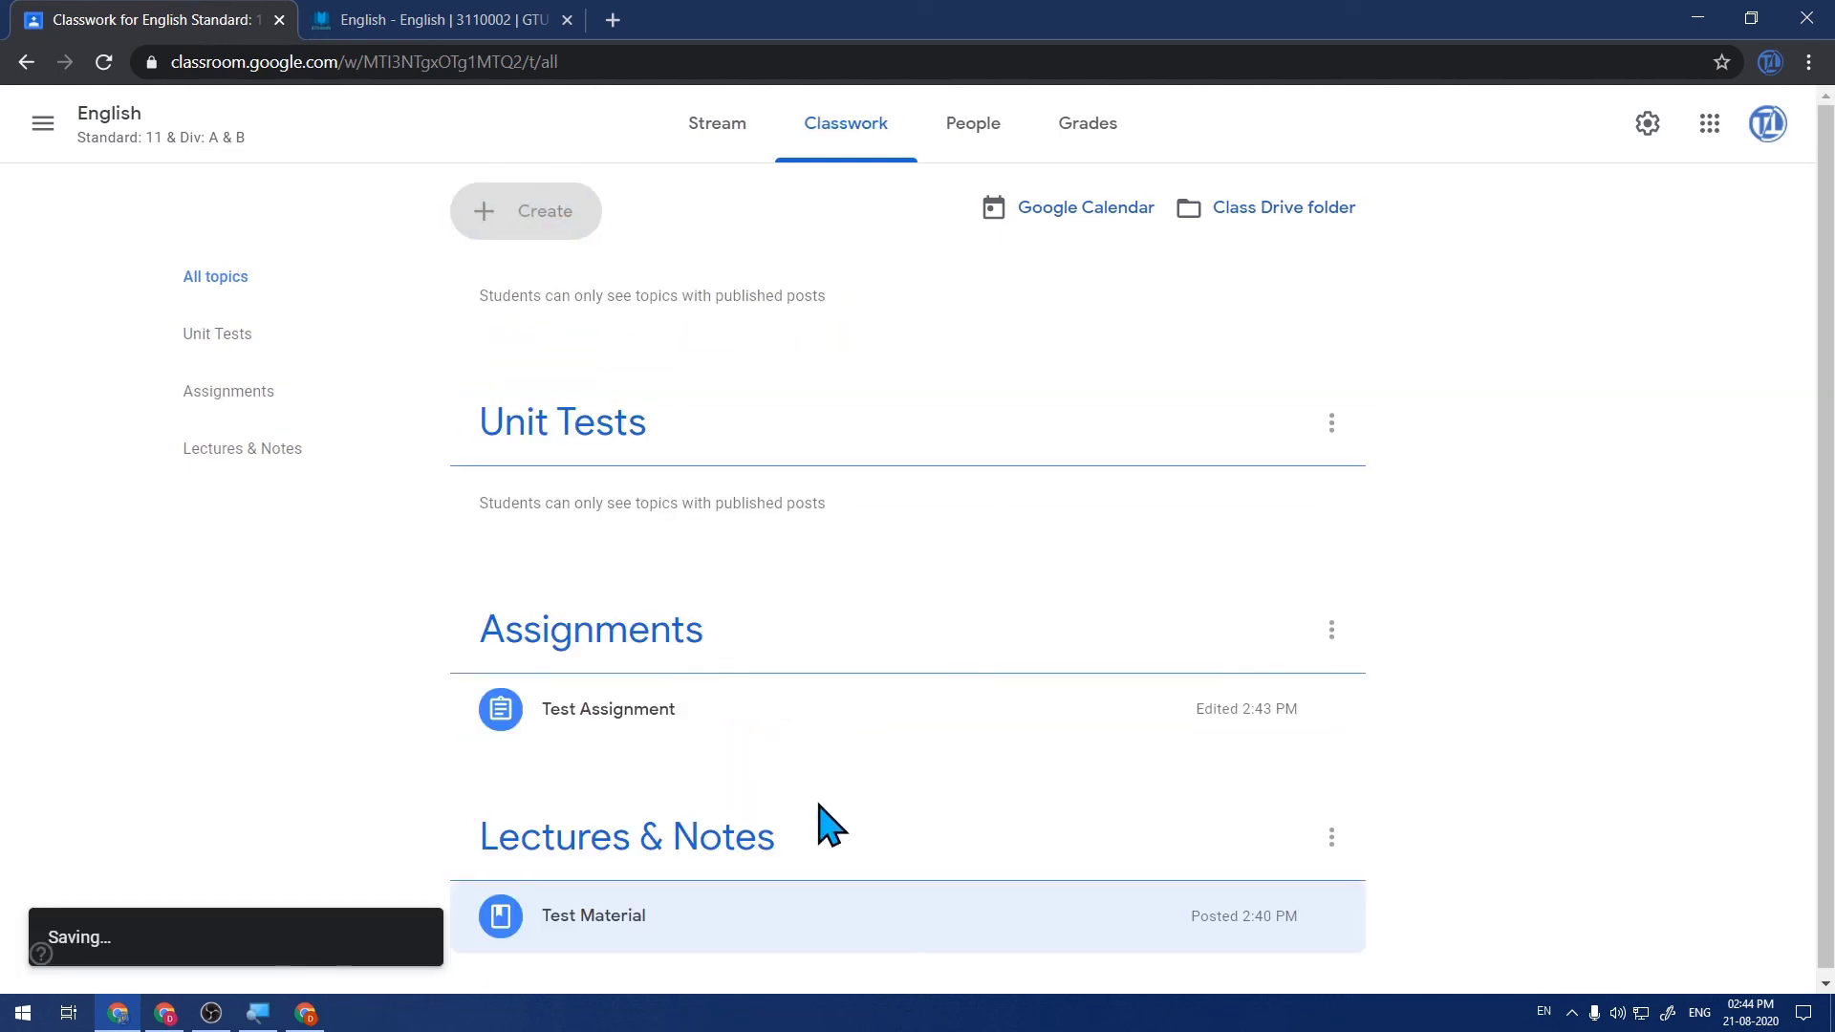